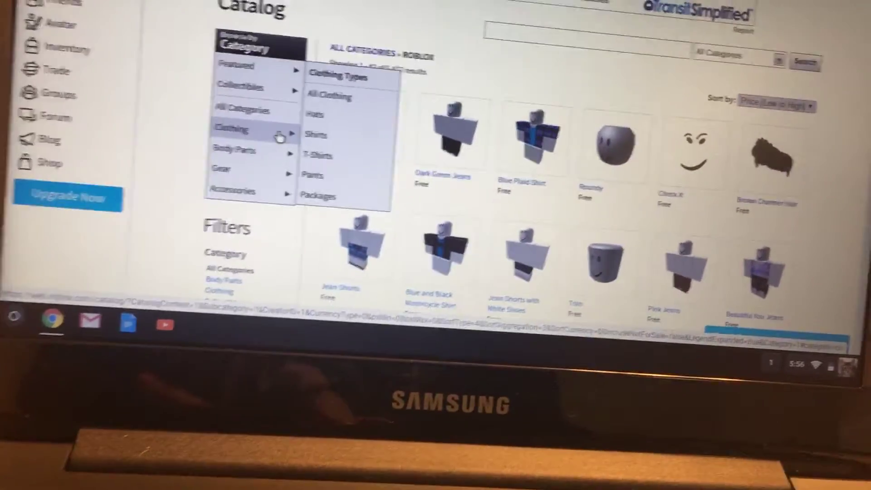
# Step: Narrow the catalog to free Clothing > T-Shirts, 34 pages of results
pyautogui.click(267, 109)
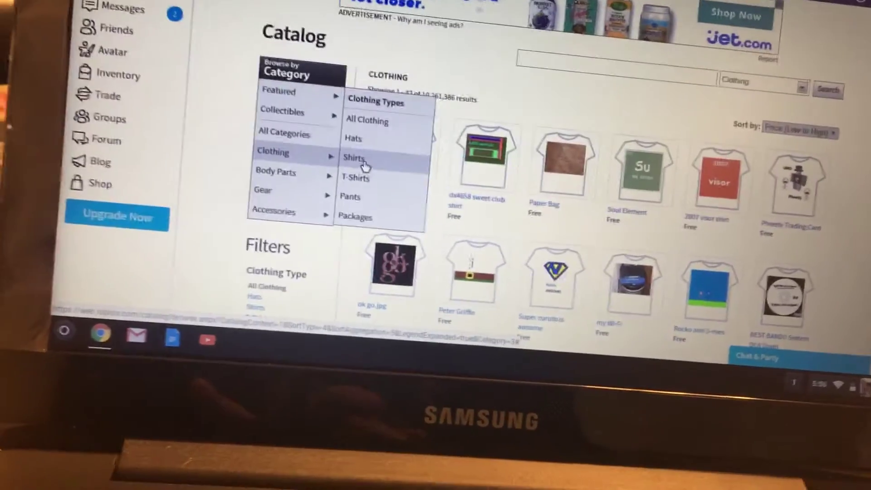
pyautogui.click(351, 171)
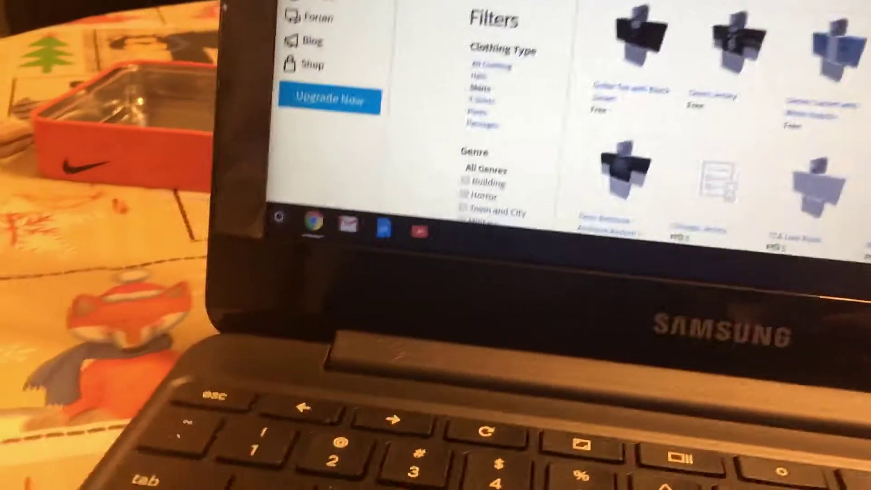
pyautogui.scroll(-4, 612, 136)
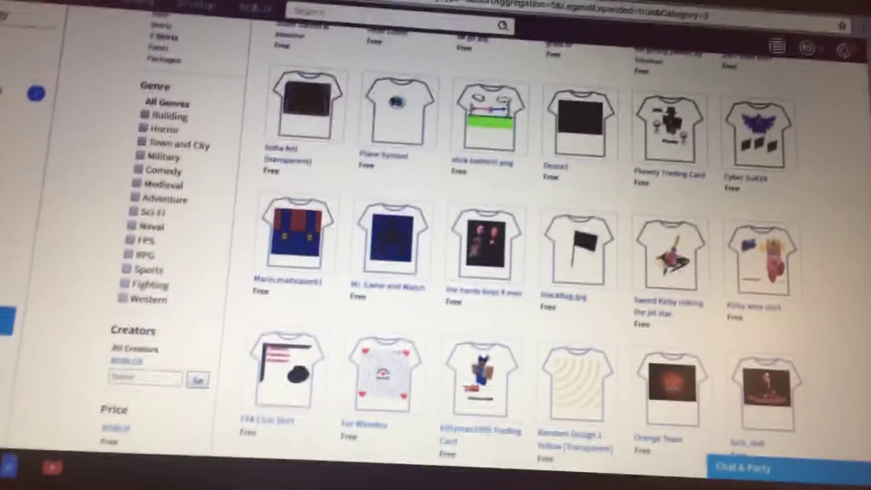
pyautogui.scroll(2, 435, 245)
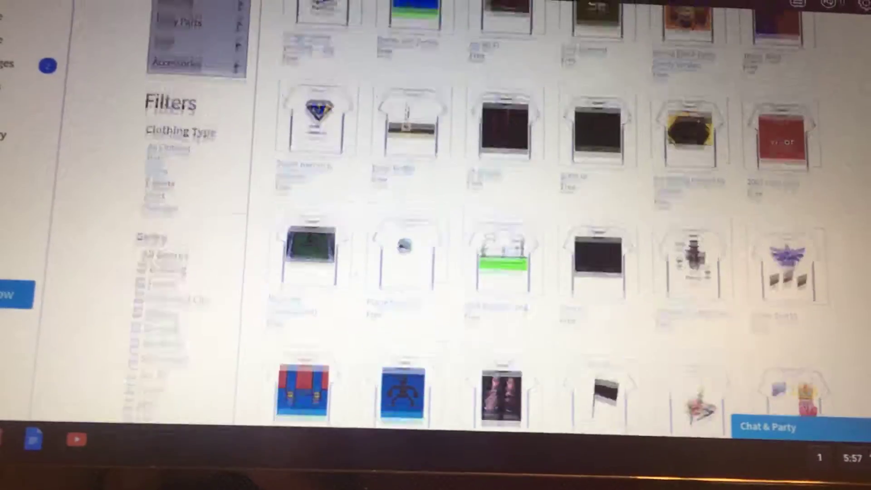
pyautogui.scroll(-4, 516, 245)
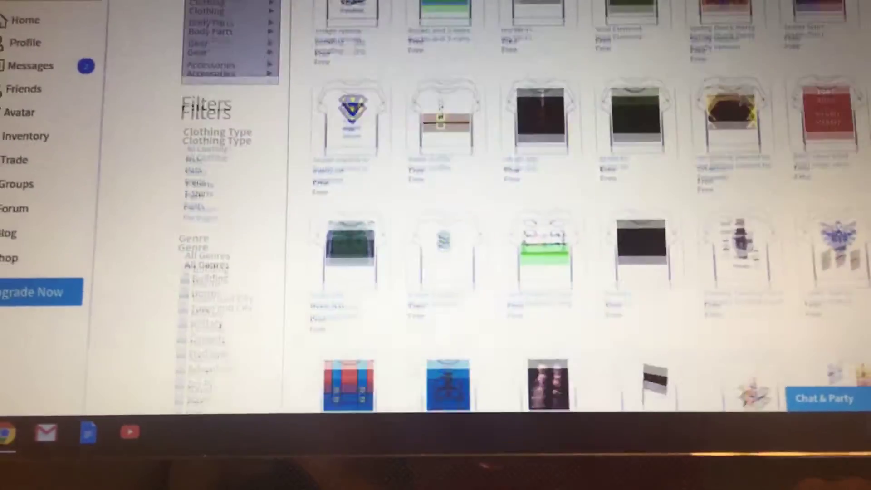
pyautogui.scroll(-5, 517, 245)
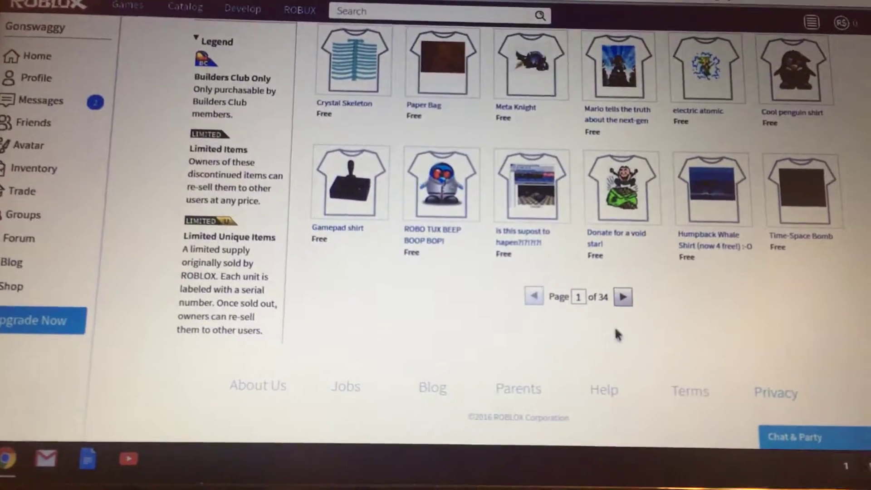
# Step: Page forward through the free T-shirts and choose the mario10.gif T-shirt
pyautogui.click(623, 297)
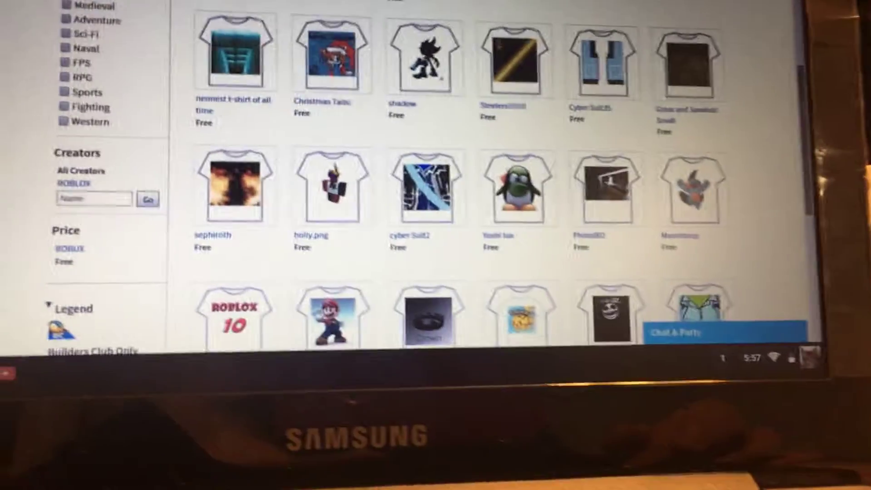
pyautogui.scroll(2, 436, 204)
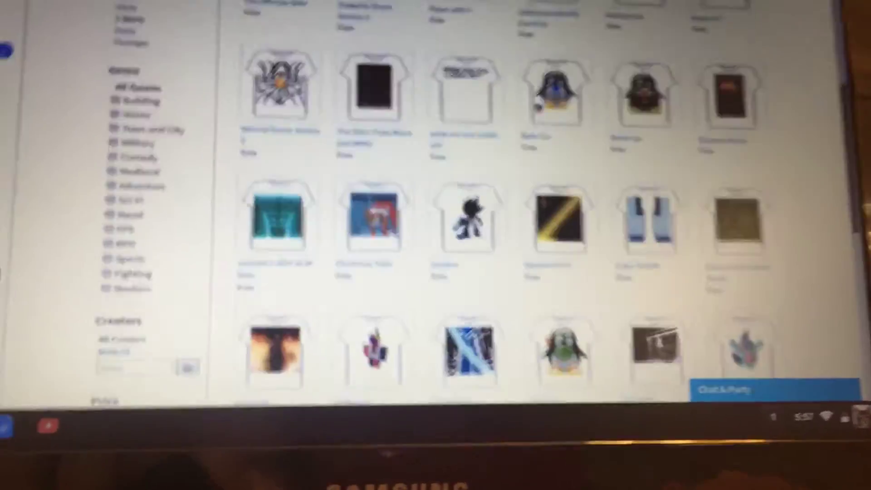
pyautogui.scroll(2, 436, 204)
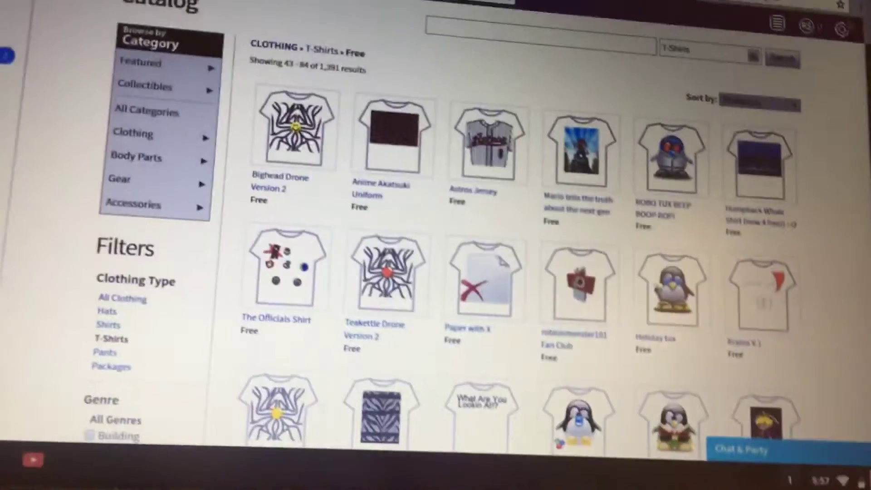
pyautogui.scroll(-3, 529, 217)
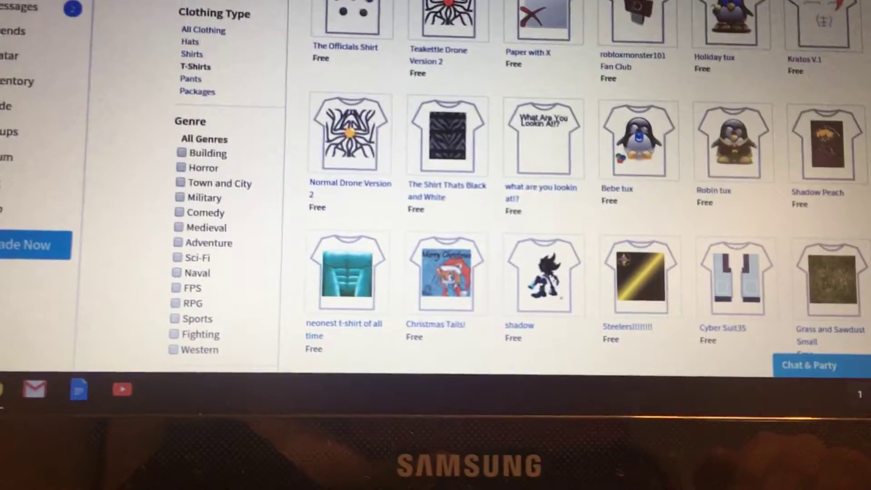
pyautogui.scroll(-1, 529, 217)
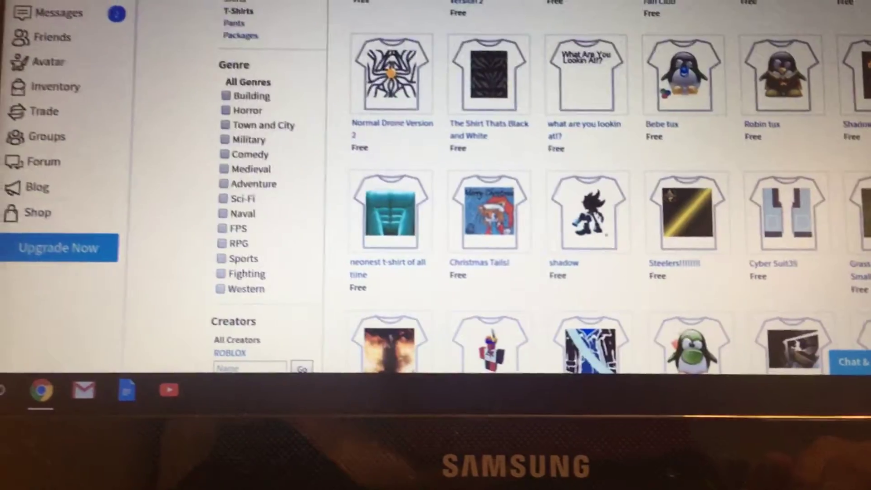
pyautogui.scroll(-5, 529, 216)
pyautogui.scroll(-5, 530, 217)
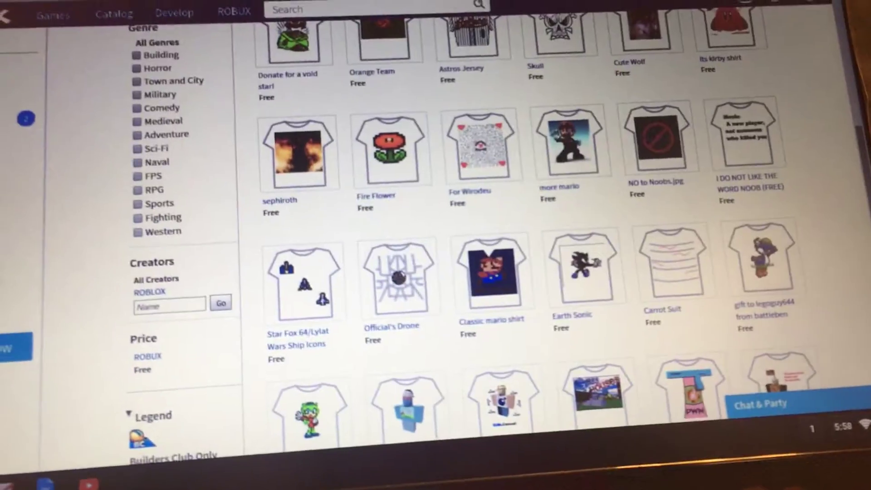
pyautogui.scroll(4, 476, 272)
pyautogui.scroll(4, 476, 272)
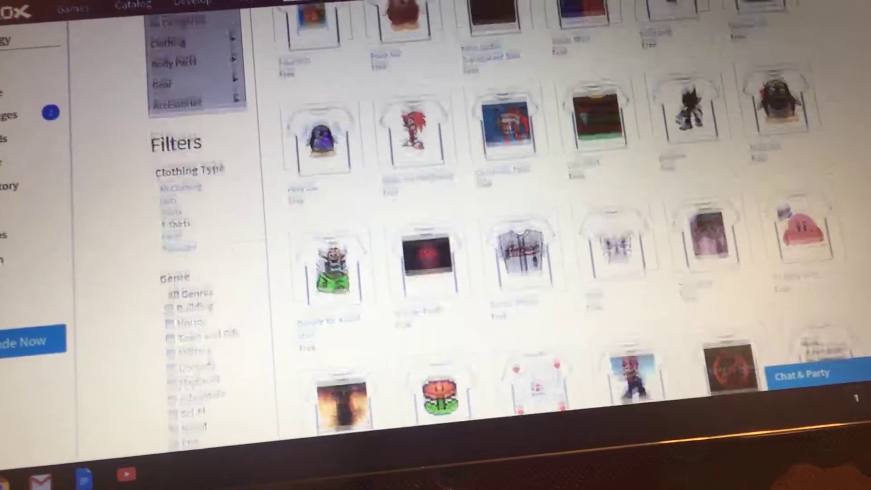
pyautogui.scroll(-2, 476, 272)
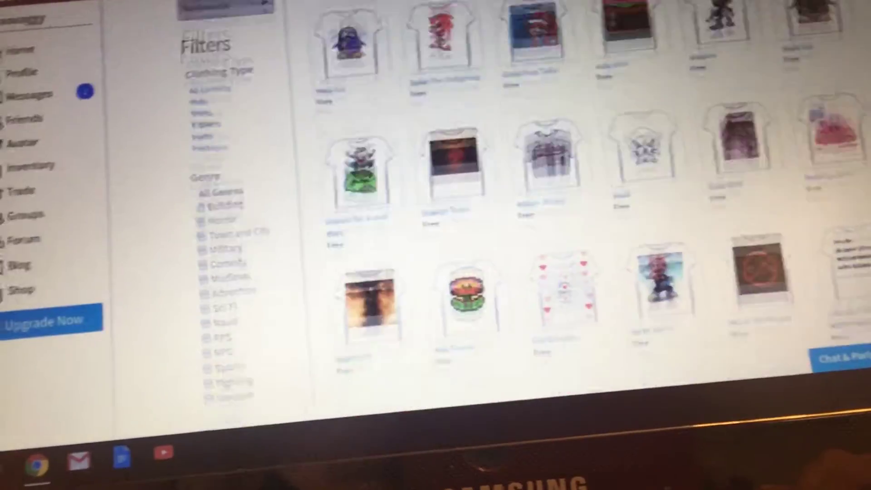
pyautogui.scroll(-4, 476, 272)
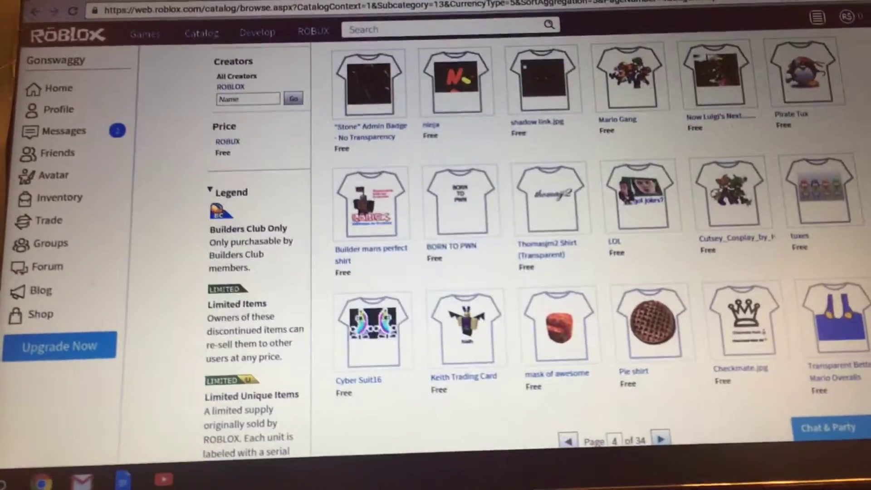
pyautogui.scroll(3, 544, 272)
pyautogui.scroll(3, 544, 239)
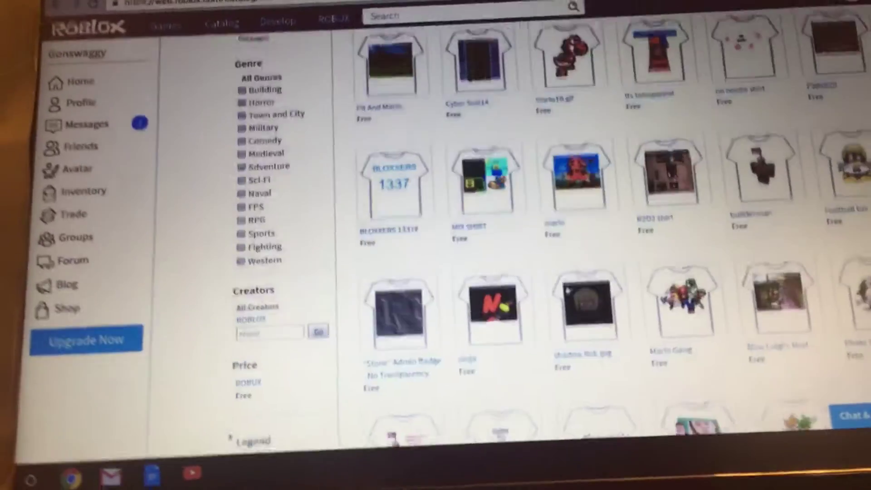
pyautogui.scroll(1, 544, 238)
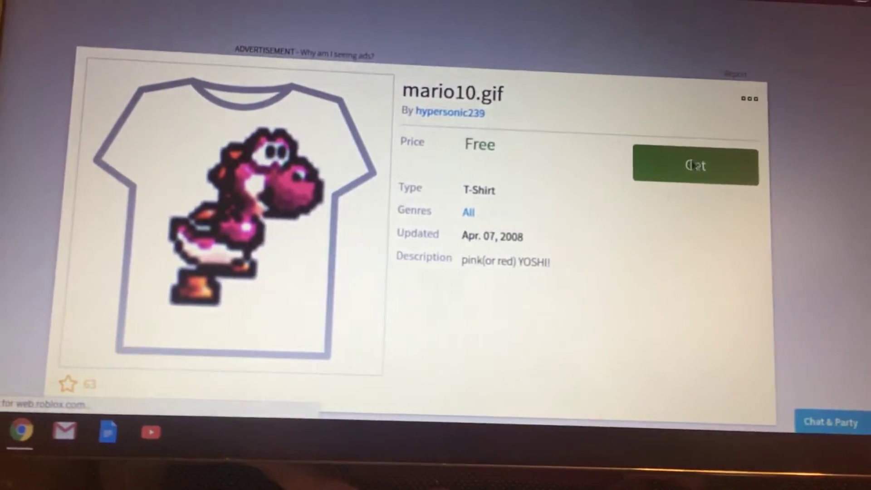
pyautogui.click(665, 170)
# Step: Confirm Get Now for the free mario10.gif T-shirt and return to All Clothing
pyautogui.click(481, 259)
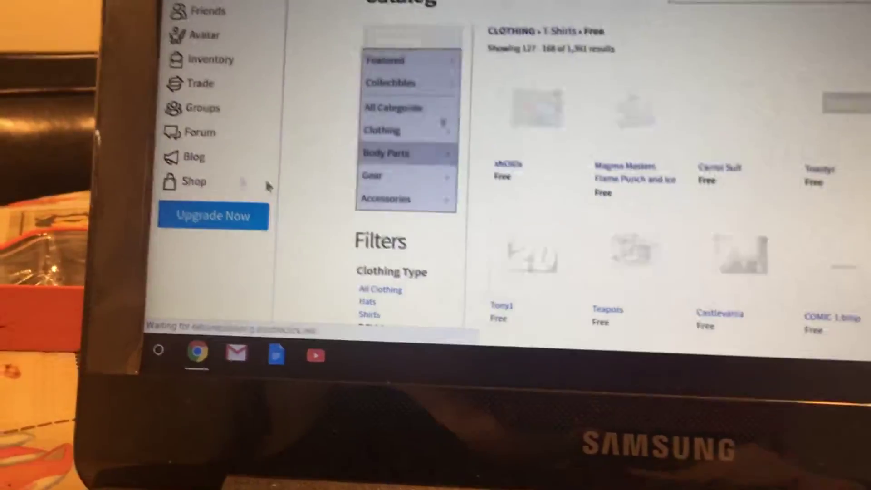
pyautogui.moveTo(410, 98)
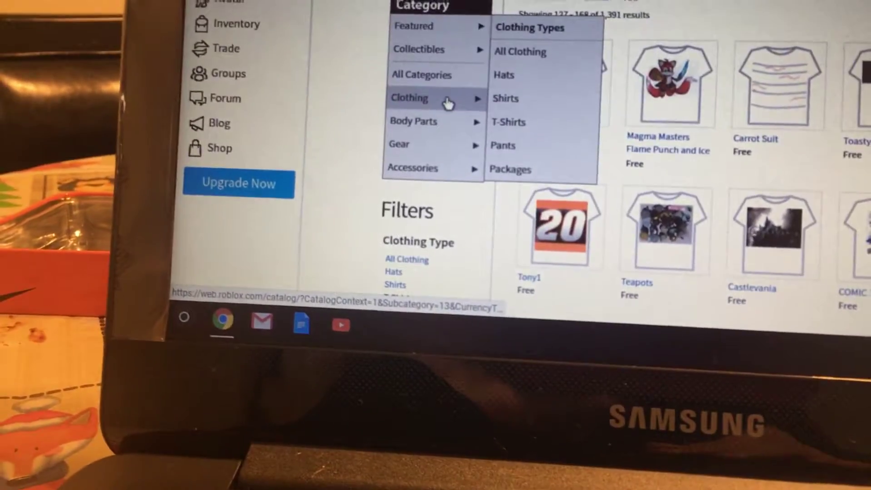
pyautogui.click(543, 65)
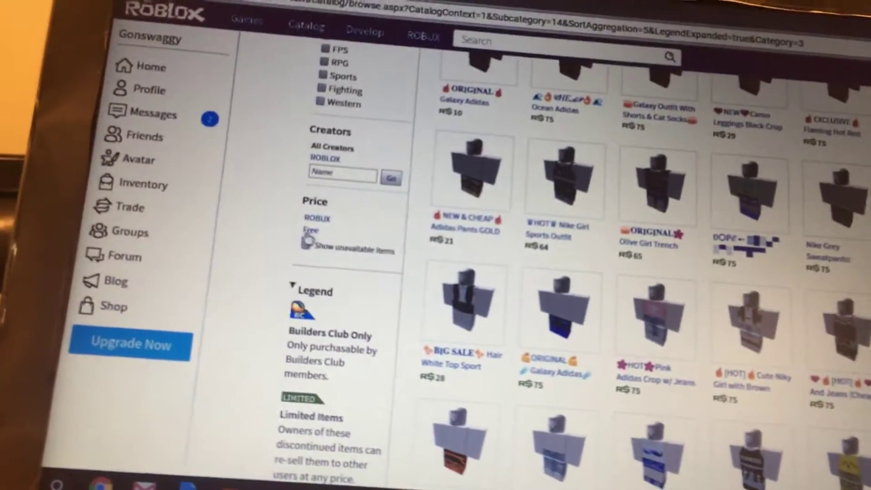
# Step: Filter the catalog to free pants and open Jean Shorts with White Shoes
pyautogui.click(310, 230)
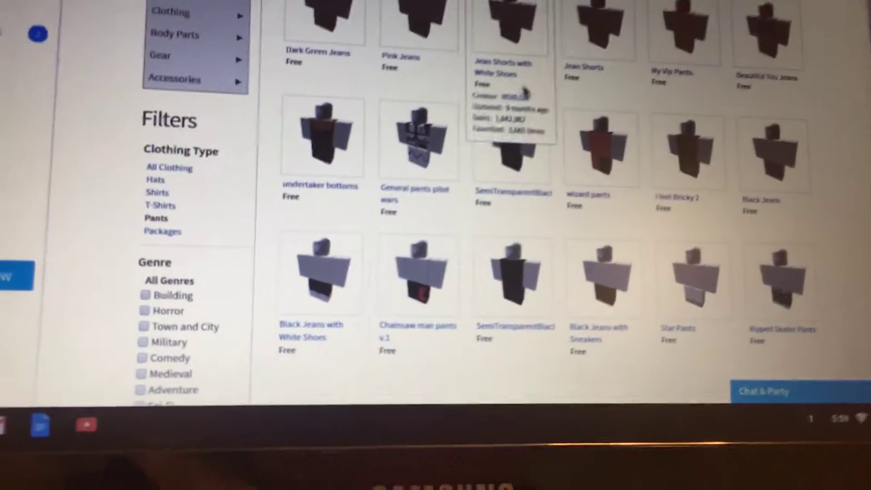
pyautogui.moveTo(624, 102)
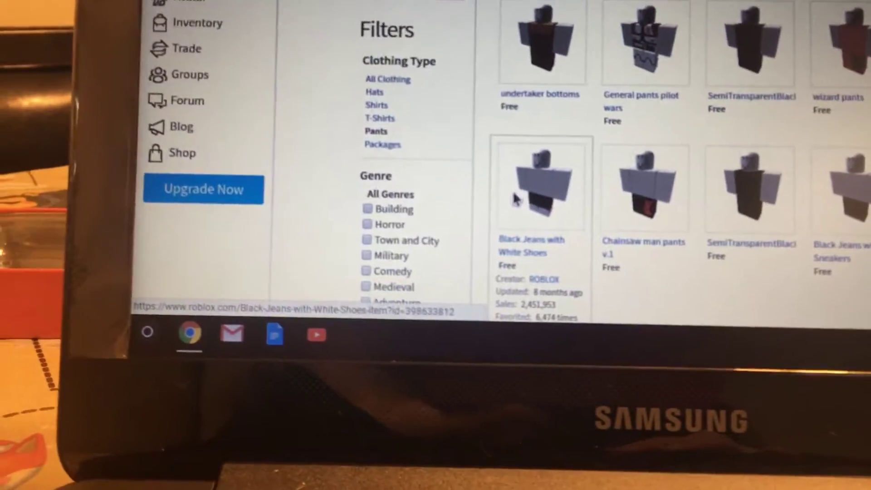
pyautogui.click(521, 218)
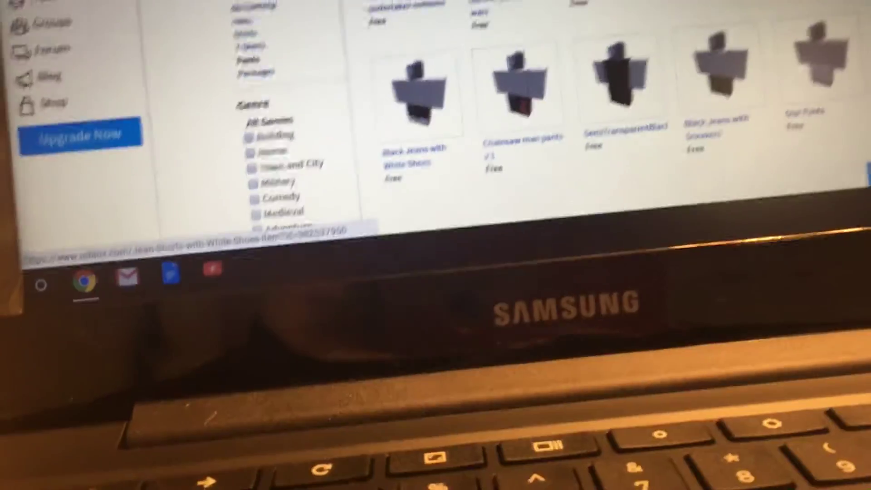
pyautogui.click(415, 102)
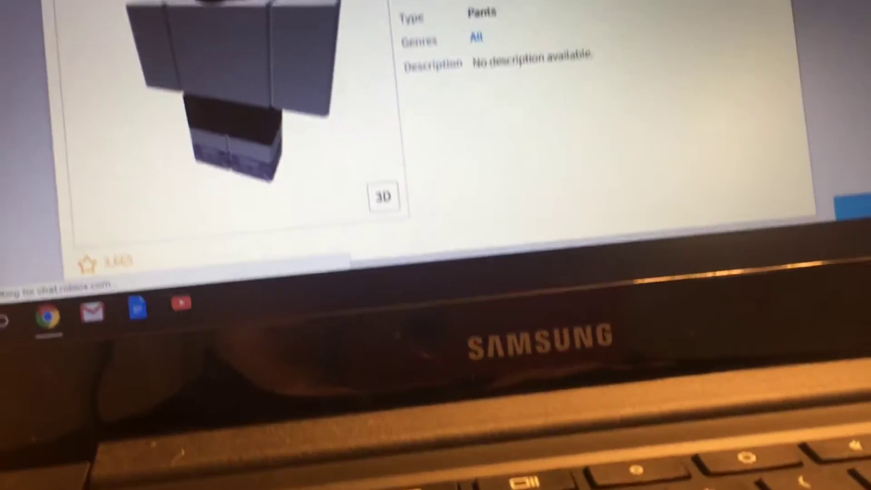
# Step: Get the free Jean Shorts with White Shoes pants with Get Now
pyautogui.click(517, 103)
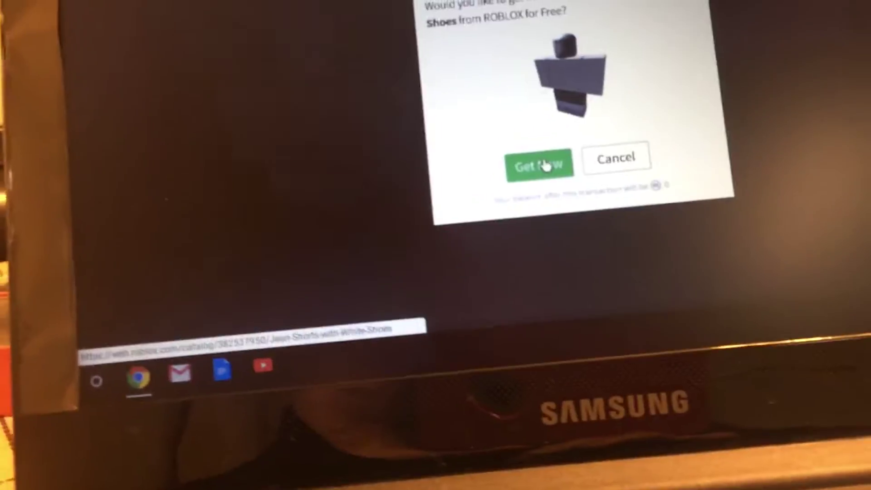
pyautogui.click(510, 160)
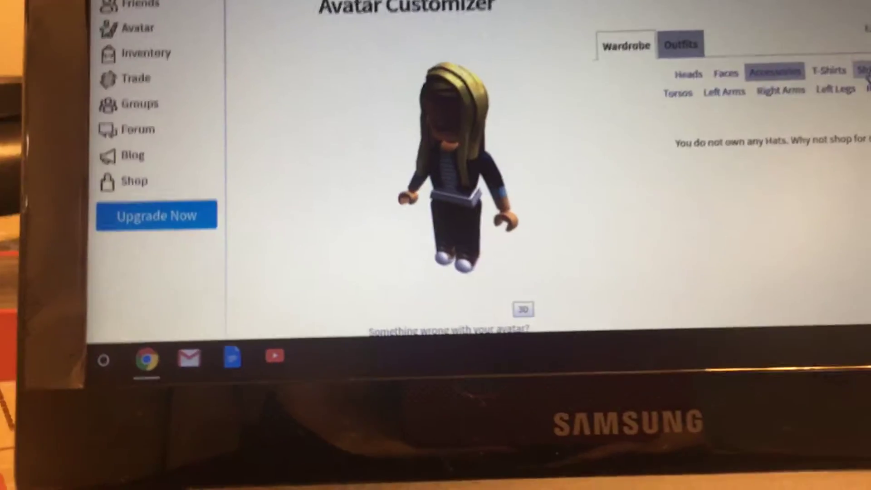
# Step: List the owned accessories, then the owned T-shirts in the Avatar wardrobe
pyautogui.click(783, 94)
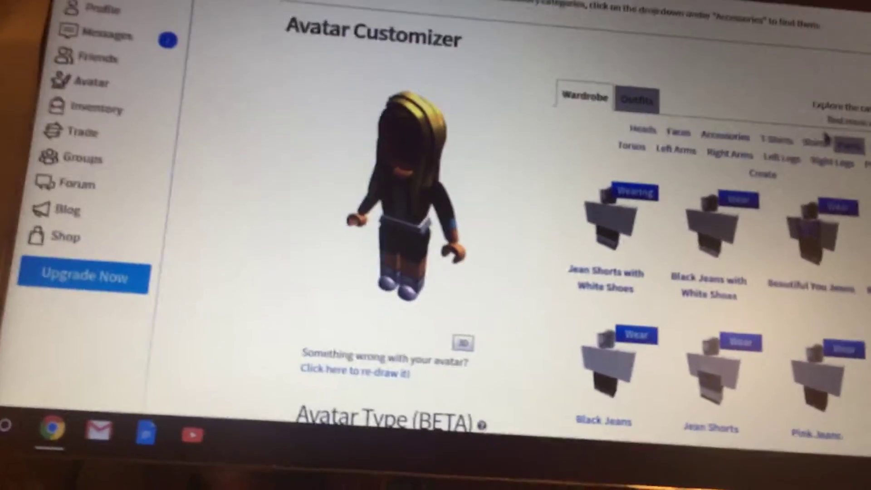
pyautogui.click(781, 123)
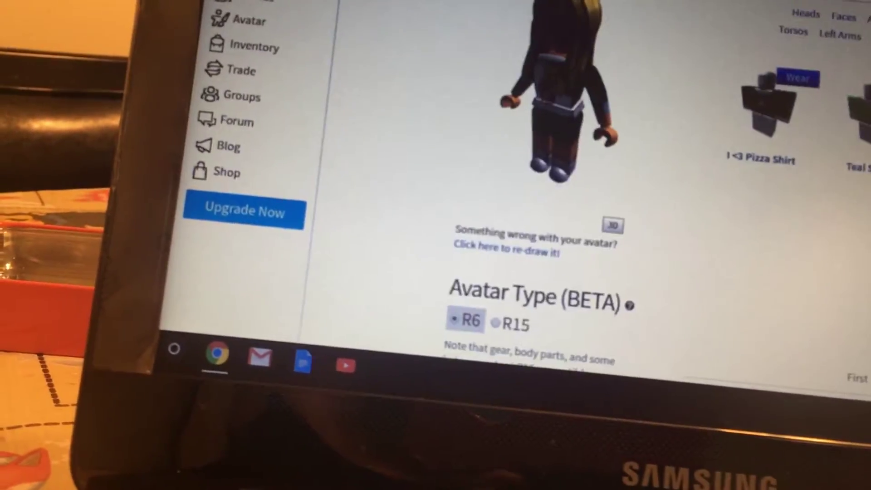
pyautogui.scroll(-3, 545, 204)
pyautogui.scroll(-4, 544, 205)
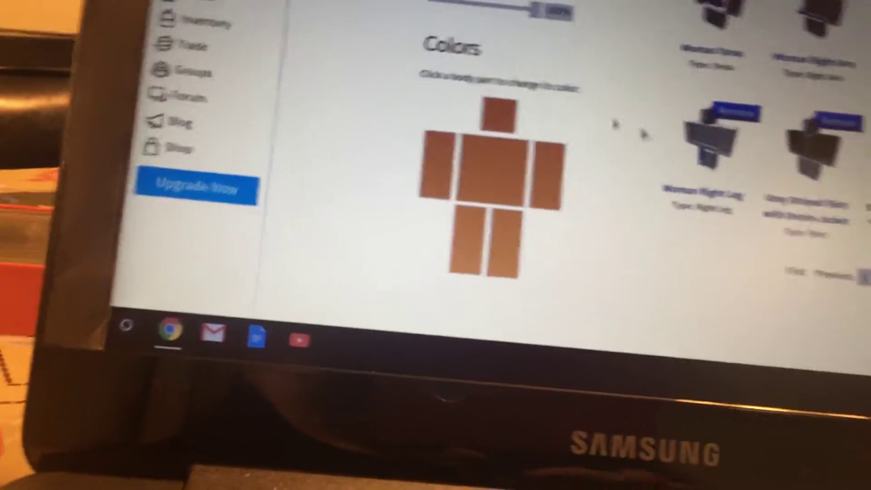
# Step: Give the avatar's torso a new palette colour and re-draw the broken render
pyautogui.click(500, 169)
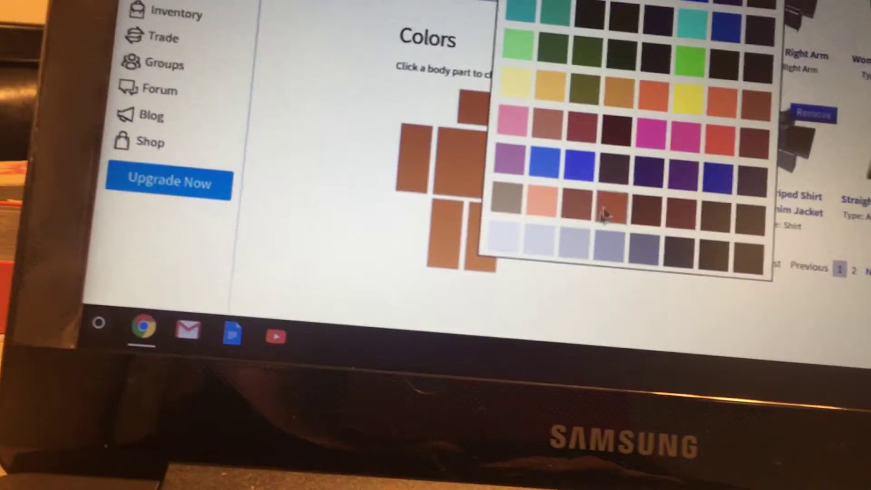
pyautogui.click(507, 225)
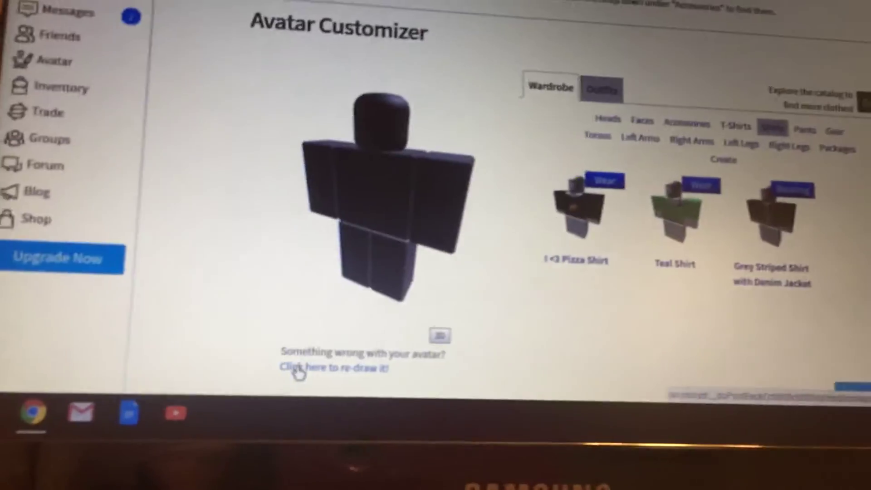
pyautogui.click(298, 371)
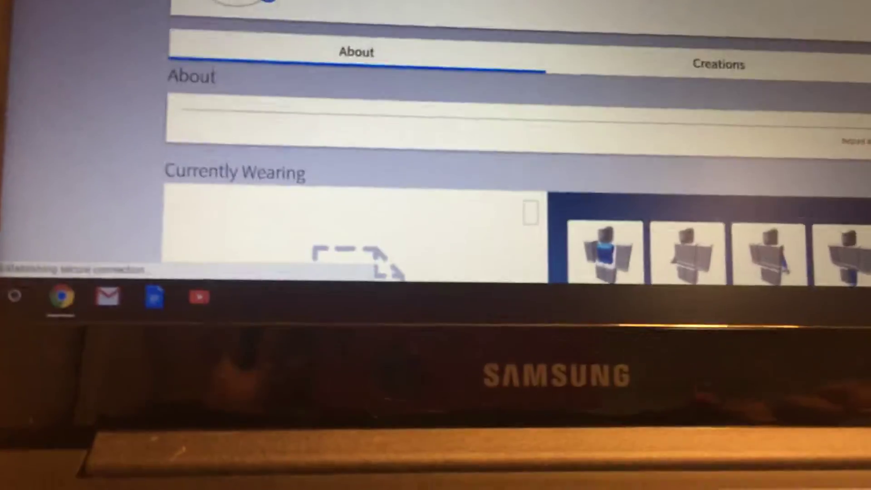
pyautogui.scroll(-5, 435, 170)
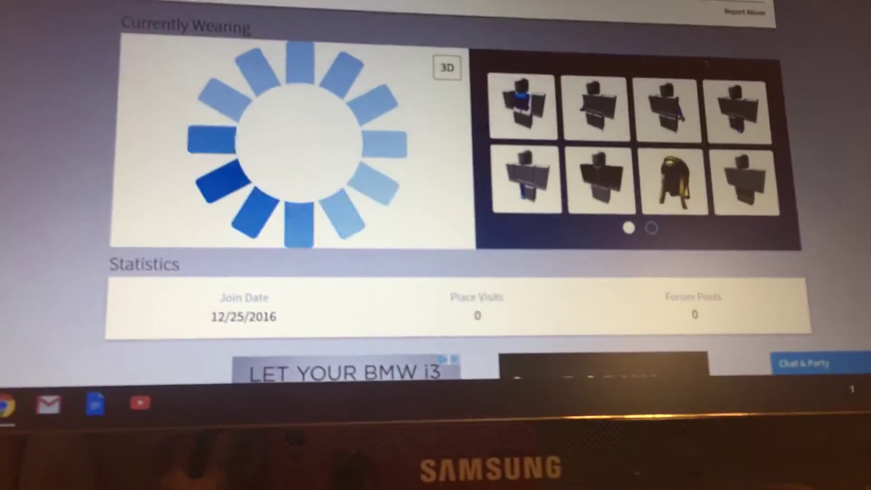
pyautogui.scroll(3, 436, 204)
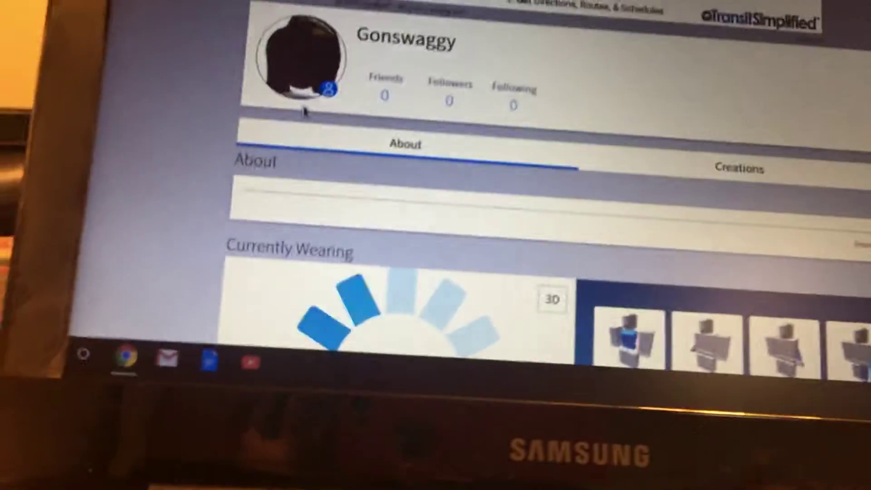
pyautogui.scroll(-3, 435, 204)
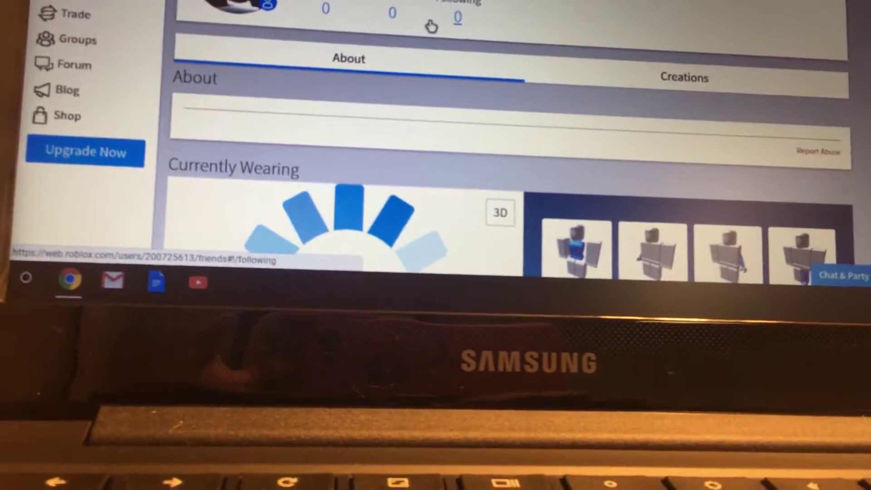
# Step: Open the list of followed accounts from the profile page
pyautogui.click(434, 40)
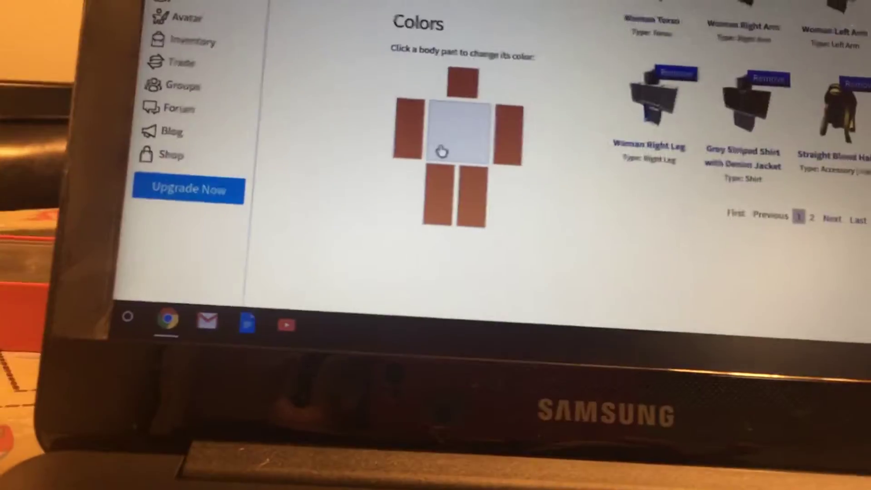
# Step: Change the pale torso to a brown swatch and close the colour palette
pyautogui.click(441, 152)
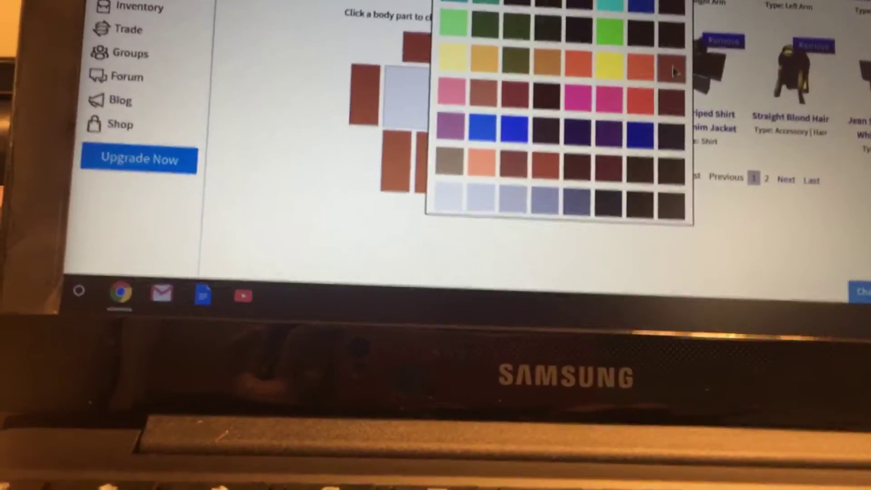
pyautogui.click(670, 80)
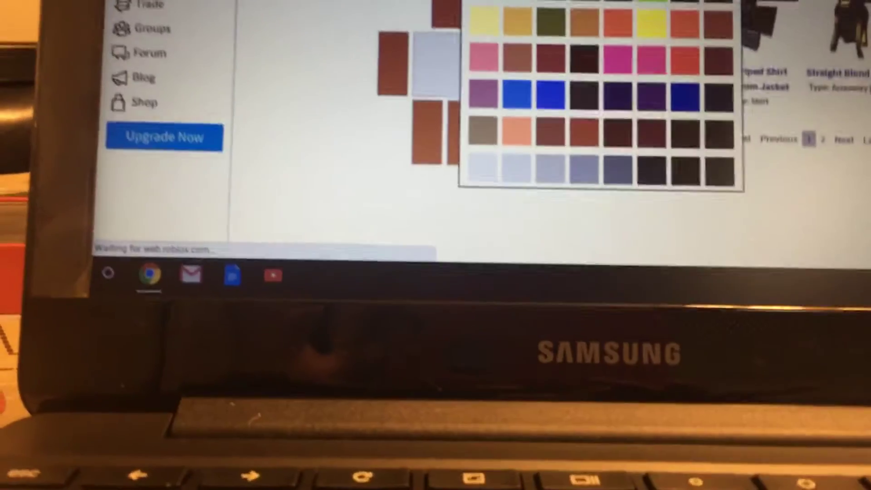
pyautogui.click(612, 122)
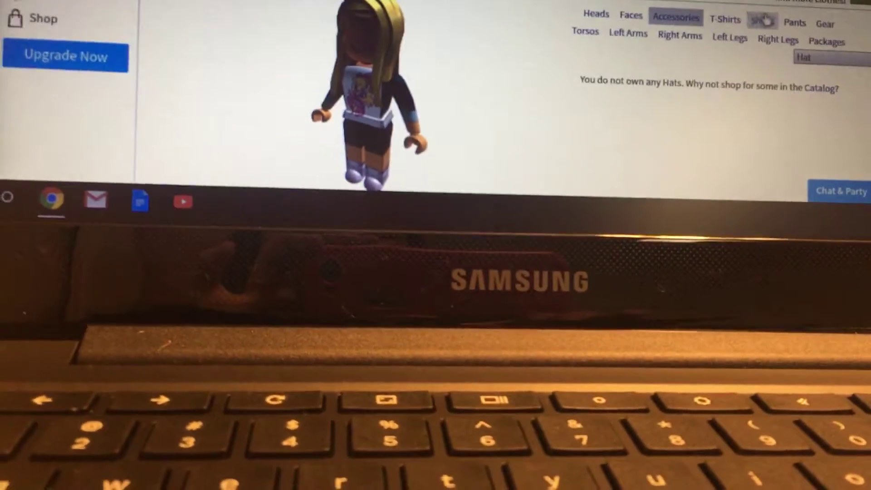
# Step: Wear the I <3 Pizza Shirt and the mario10.gif T-shirt from the wardrobe
pyautogui.click(729, 28)
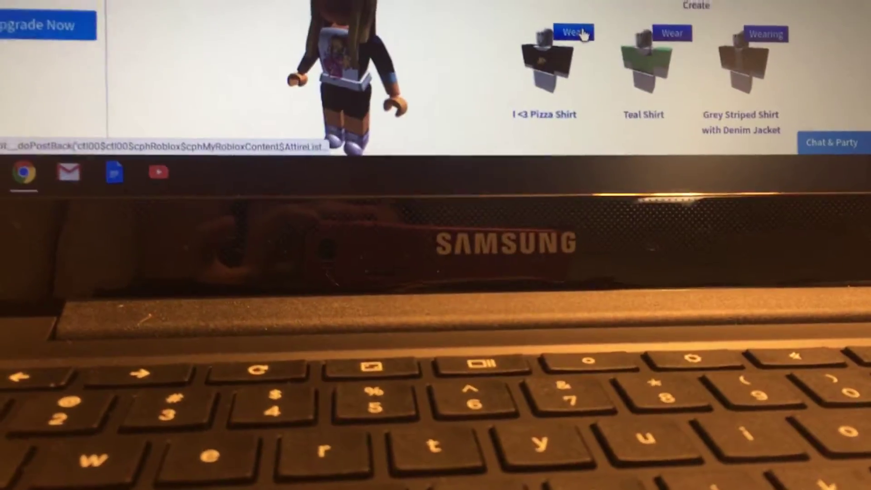
pyautogui.click(541, 53)
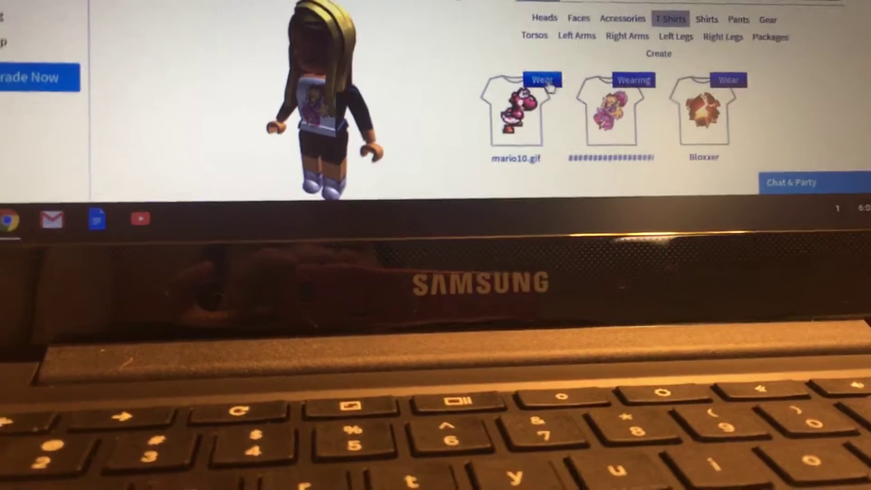
pyautogui.click(546, 68)
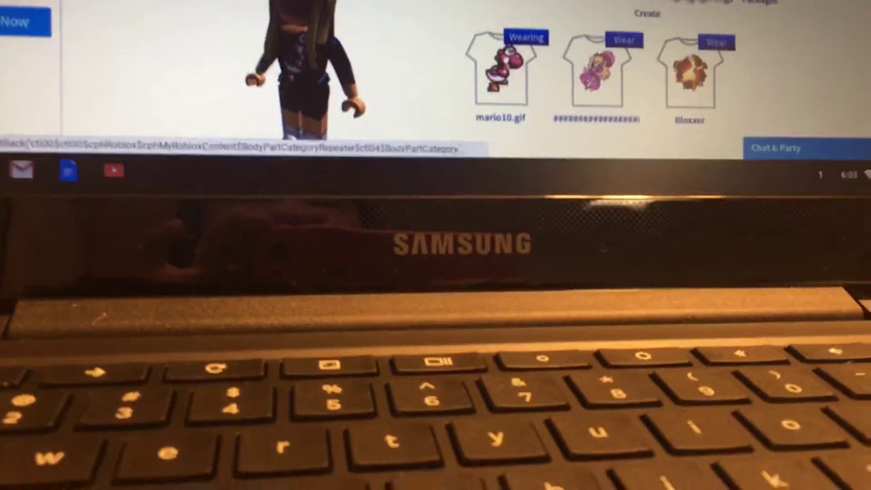
pyautogui.click(428, 7)
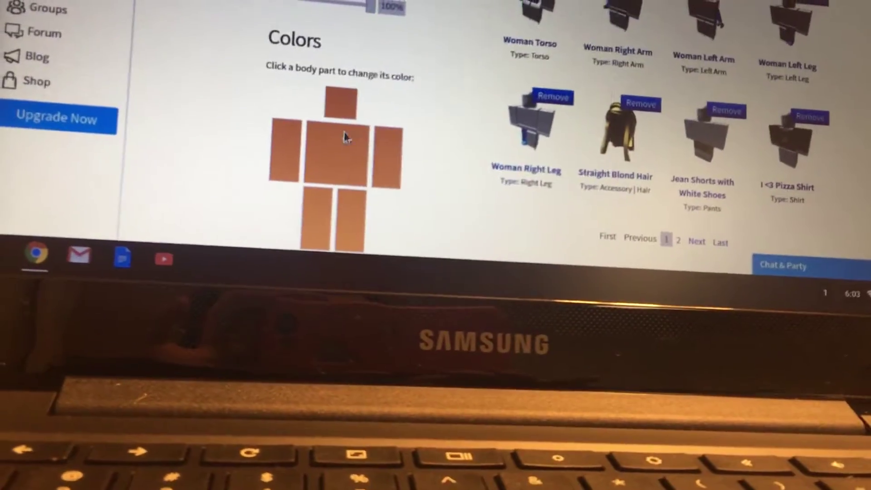
# Step: Select the torso in the body colour diagram and apply a new palette swatch
pyautogui.click(345, 137)
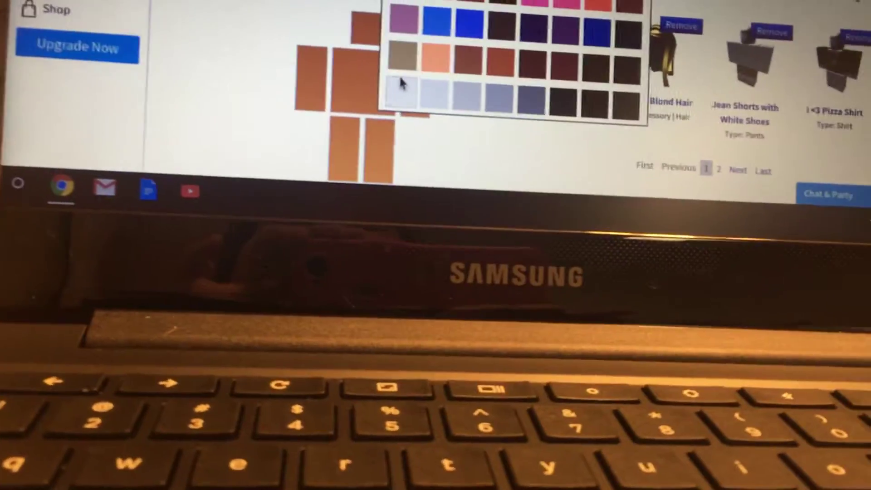
pyautogui.click(409, 85)
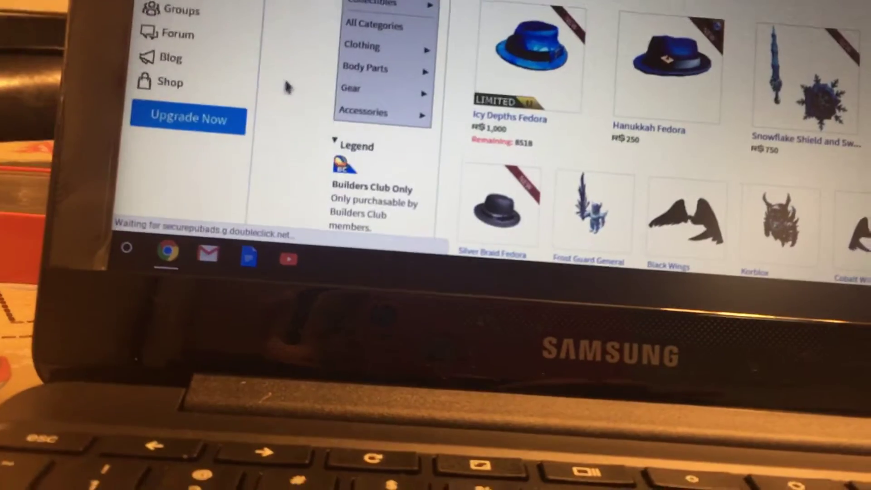
pyautogui.moveTo(208, 2)
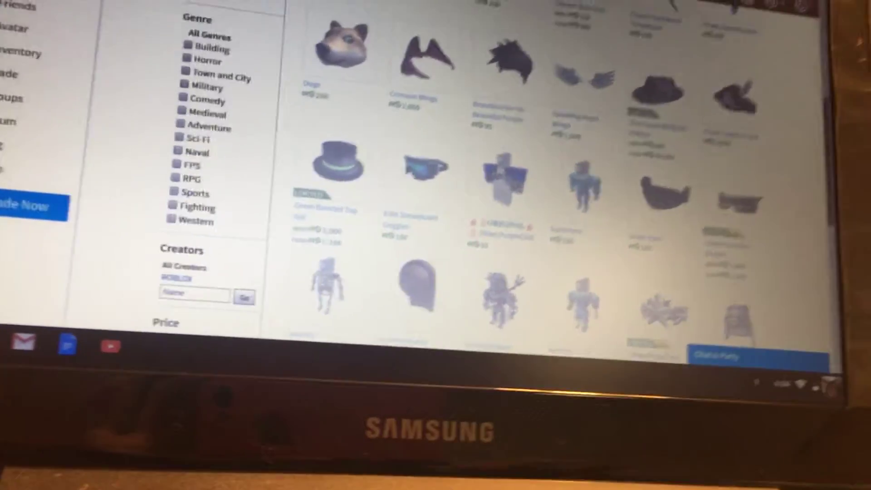
# Step: Narrow the catalog to Hair items priced Free to reach Lavender Updo
pyautogui.click(203, 269)
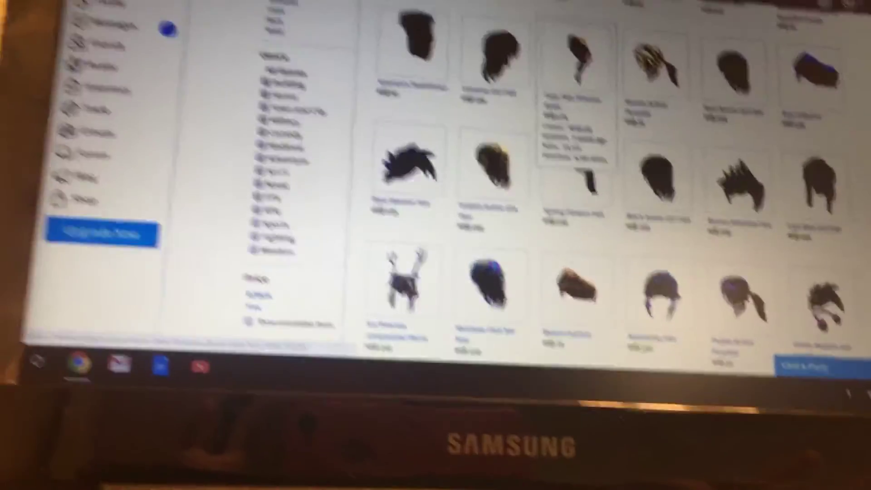
pyautogui.scroll(-3, 477, 205)
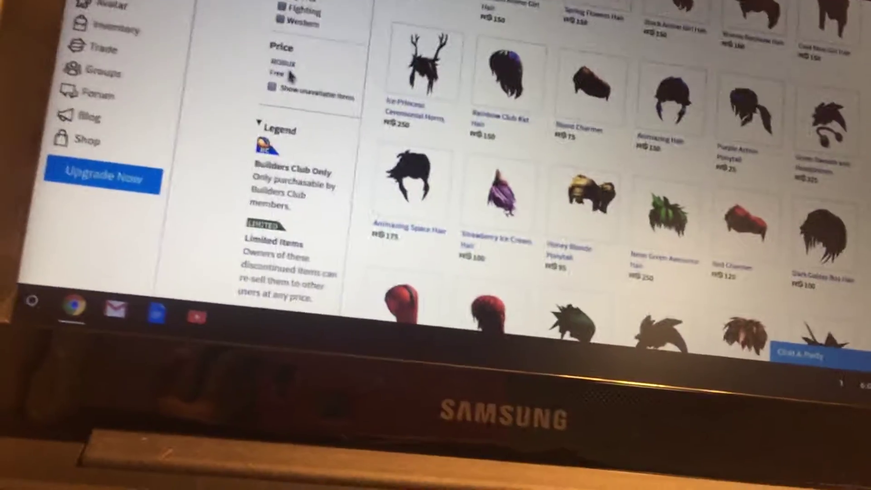
pyautogui.click(275, 72)
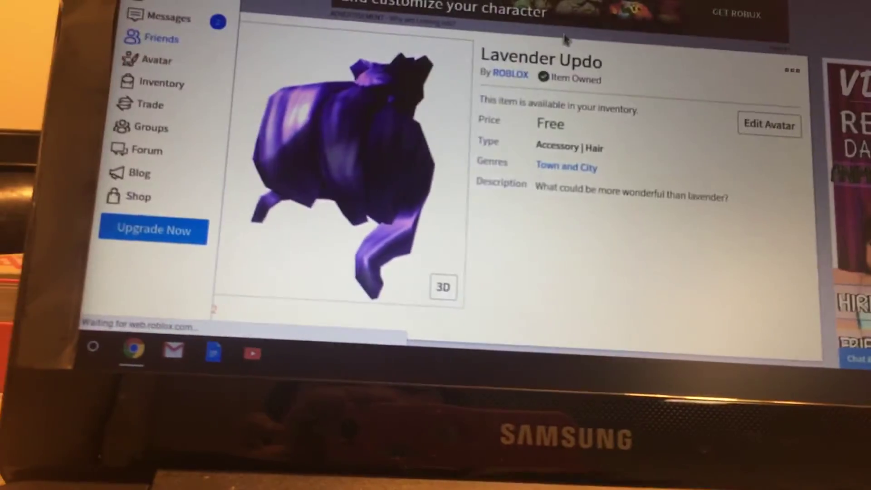
# Step: In the avatar editor, switch Accessories from Hat to Hair and wear Pinktastic Hair
pyautogui.click(126, 52)
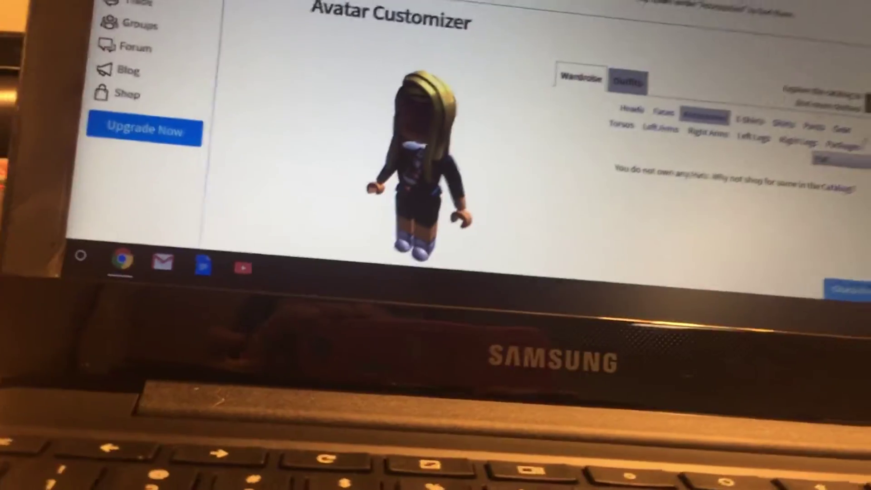
pyautogui.click(847, 151)
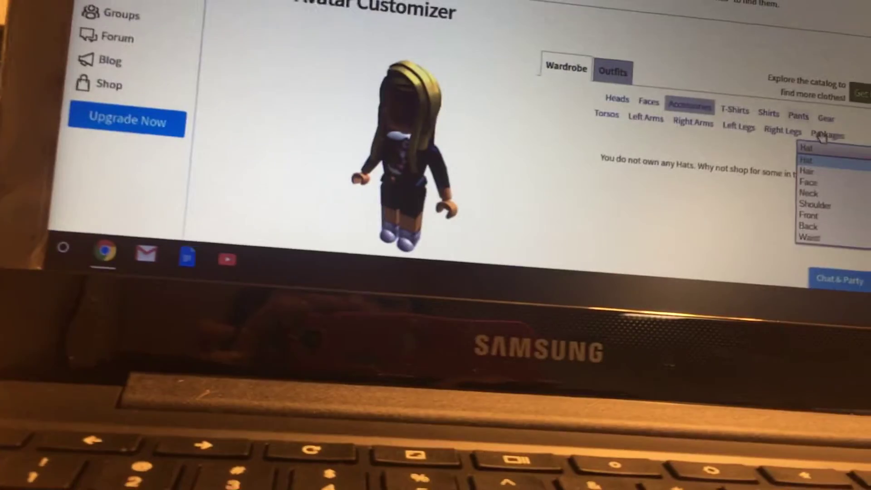
pyautogui.click(785, 167)
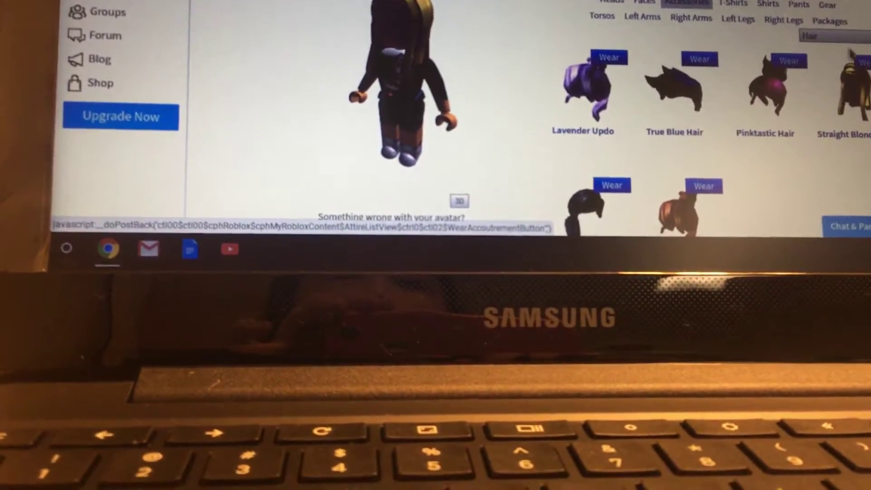
pyautogui.click(781, 83)
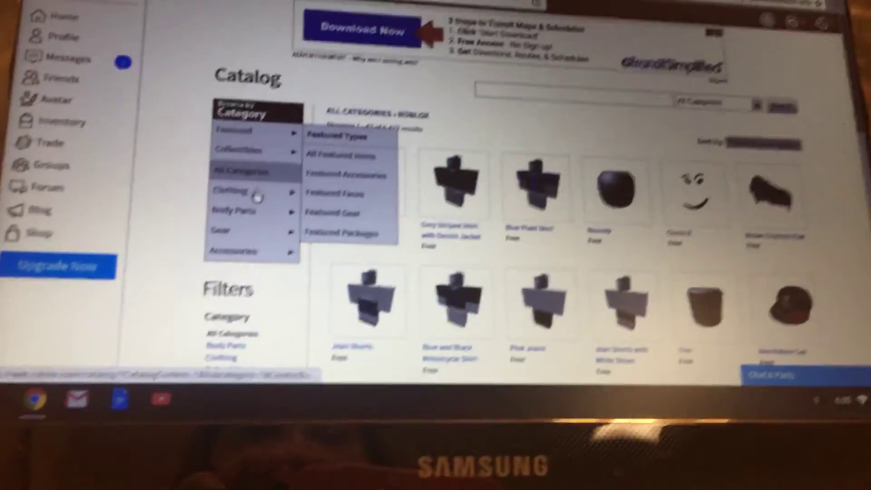
pyautogui.moveTo(225, 159)
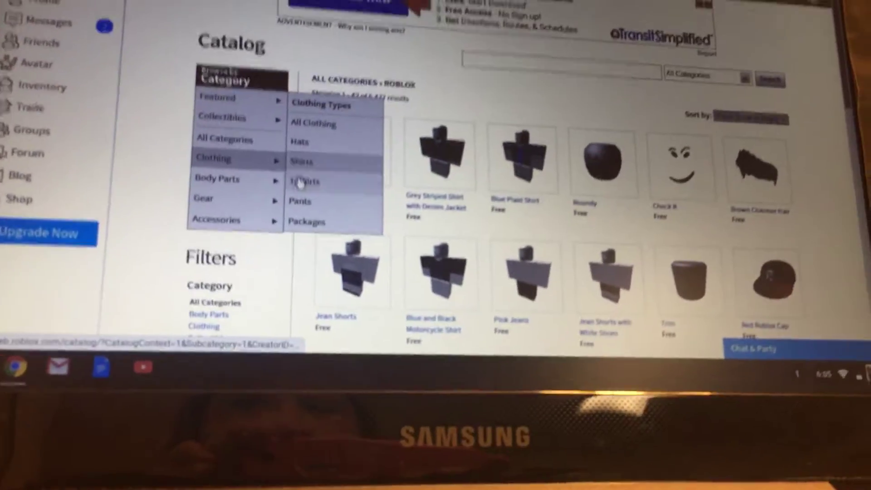
# Step: Filter the catalog to T-Shirts and move on to the next results page
pyautogui.click(286, 178)
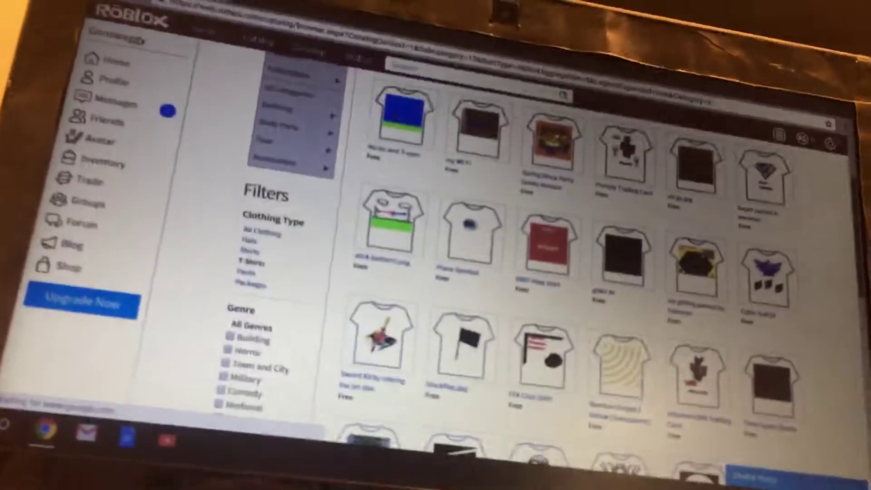
pyautogui.scroll(-3, 544, 272)
pyautogui.scroll(-4, 544, 272)
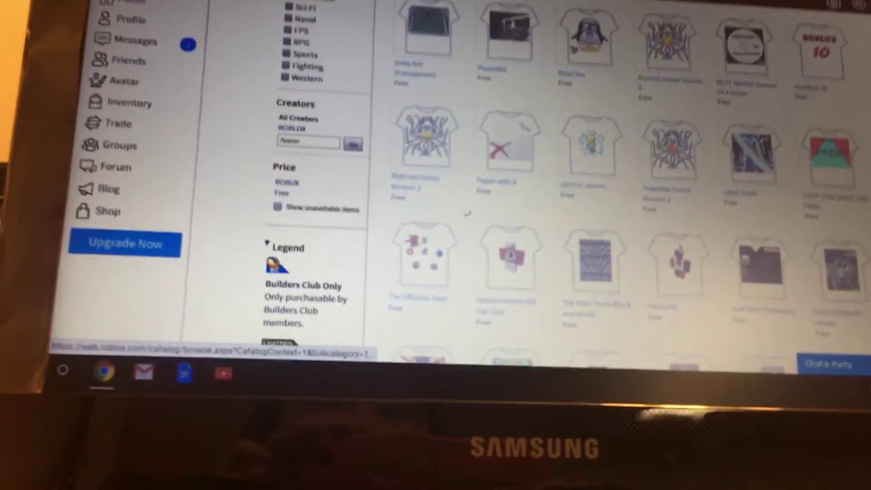
pyautogui.moveTo(616, 180)
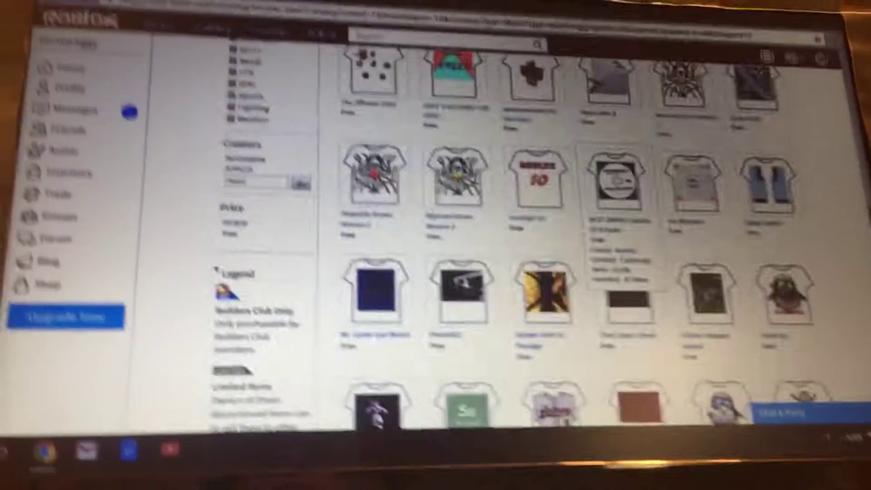
pyautogui.scroll(-4, 612, 204)
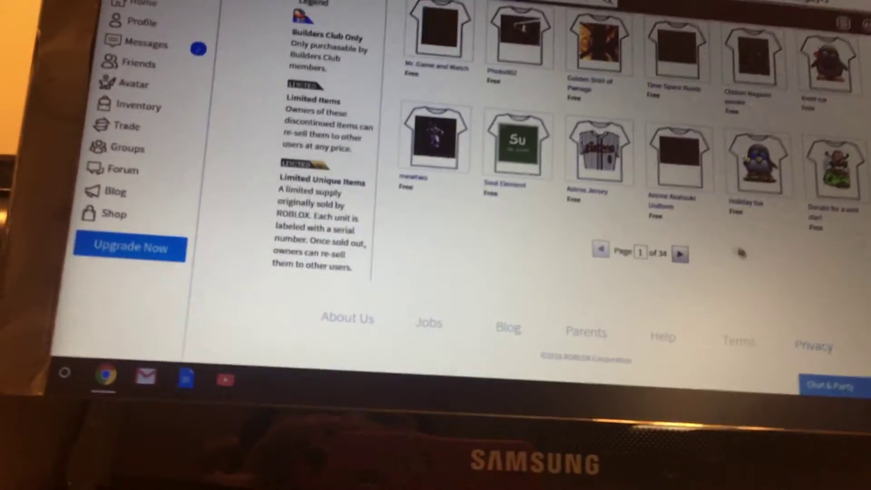
pyautogui.click(690, 245)
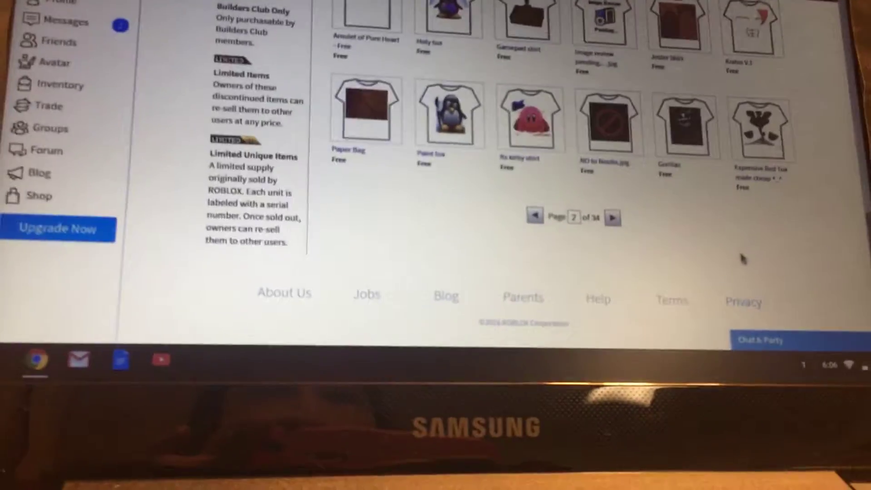
pyautogui.scroll(5, 544, 205)
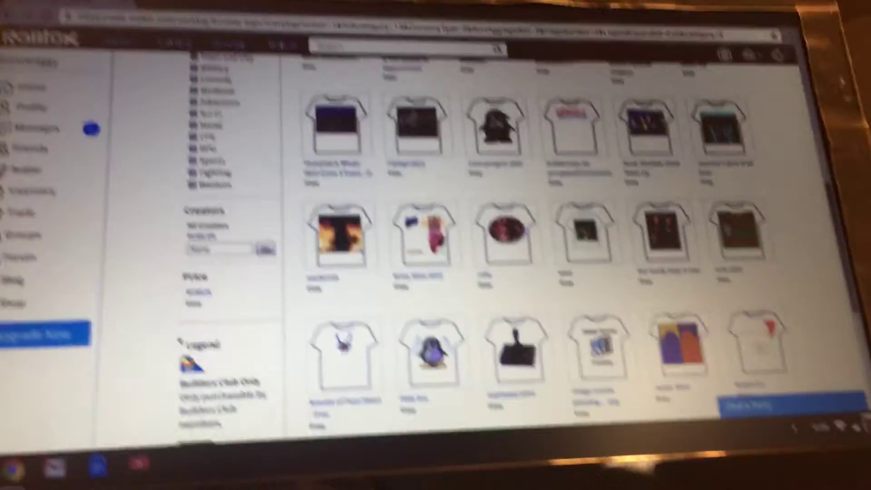
pyautogui.scroll(5, 545, 204)
pyautogui.scroll(3, 544, 204)
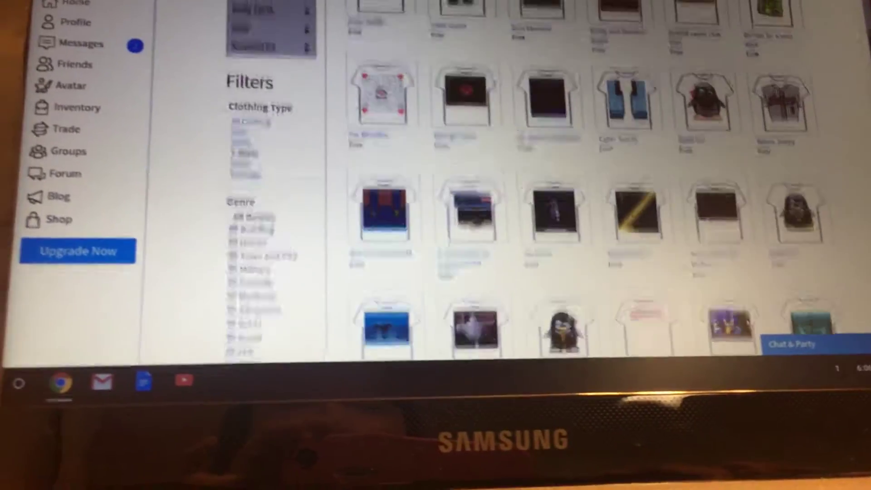
pyautogui.scroll(3, 544, 204)
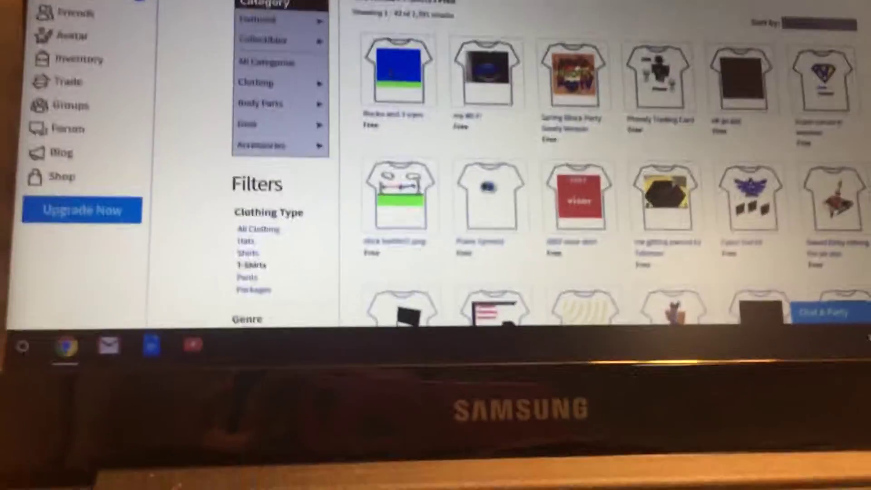
pyautogui.scroll(-8, 517, 150)
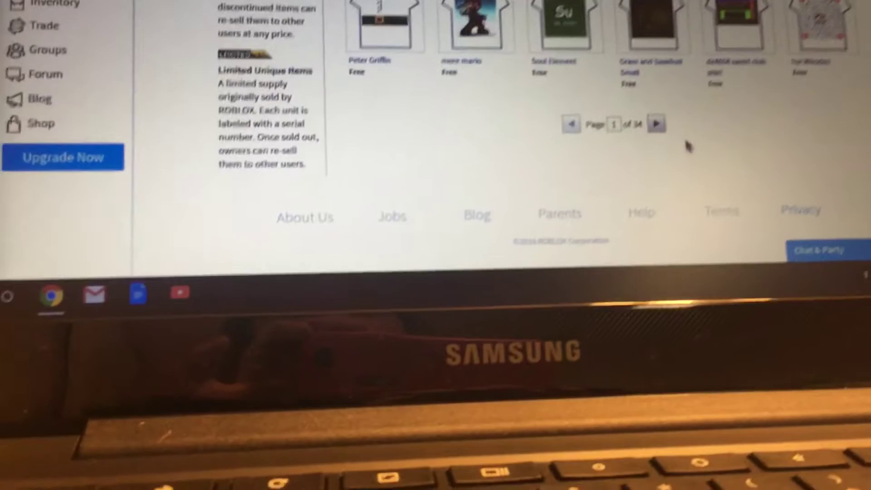
# Step: Page through several T-shirt result pages and open 'Not as blingy bling bling!'
pyautogui.click(687, 95)
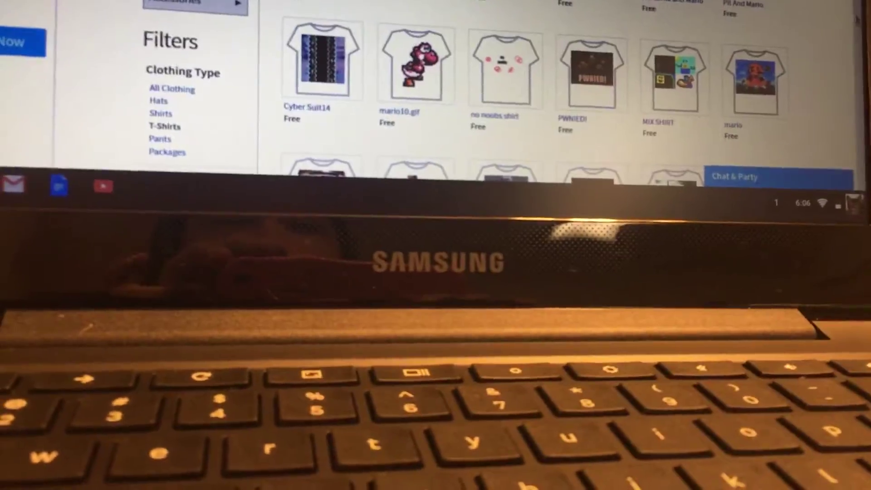
pyautogui.scroll(-5, 476, 82)
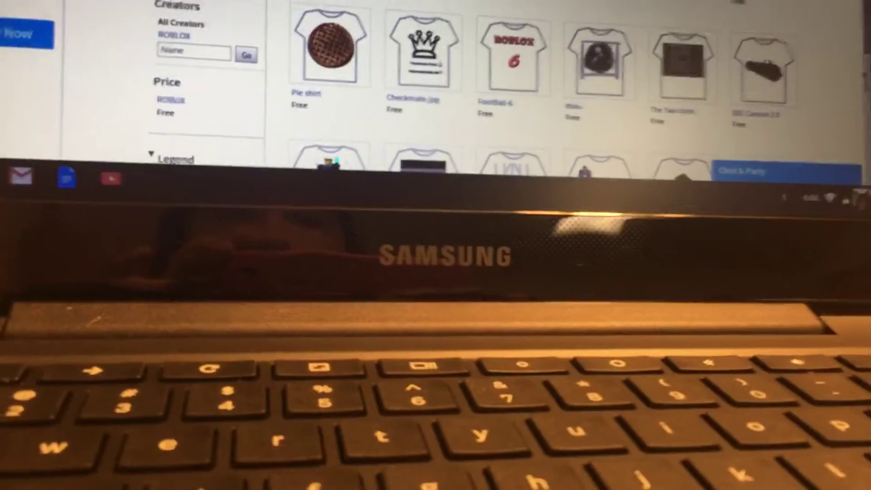
pyautogui.scroll(-5, 477, 82)
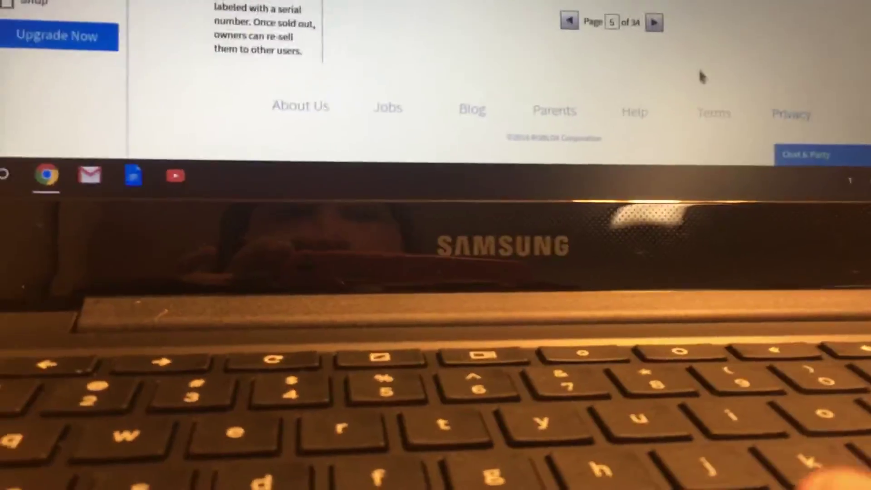
pyautogui.click(655, 164)
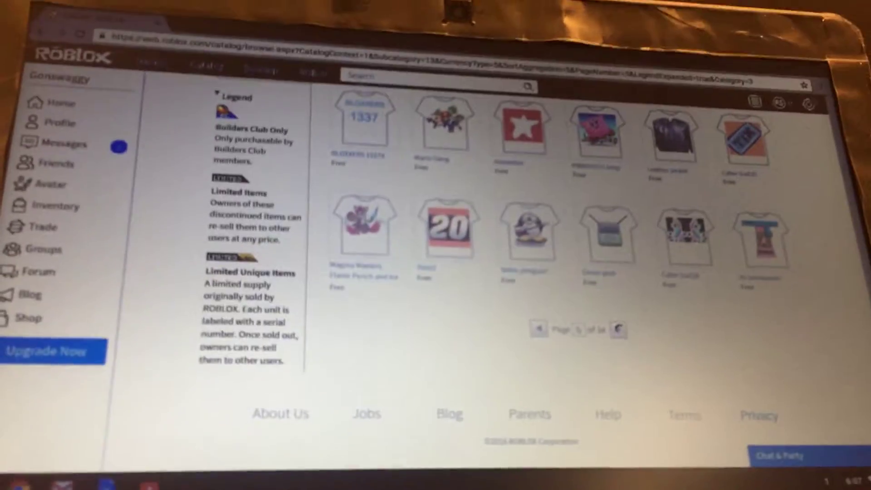
pyautogui.click(603, 321)
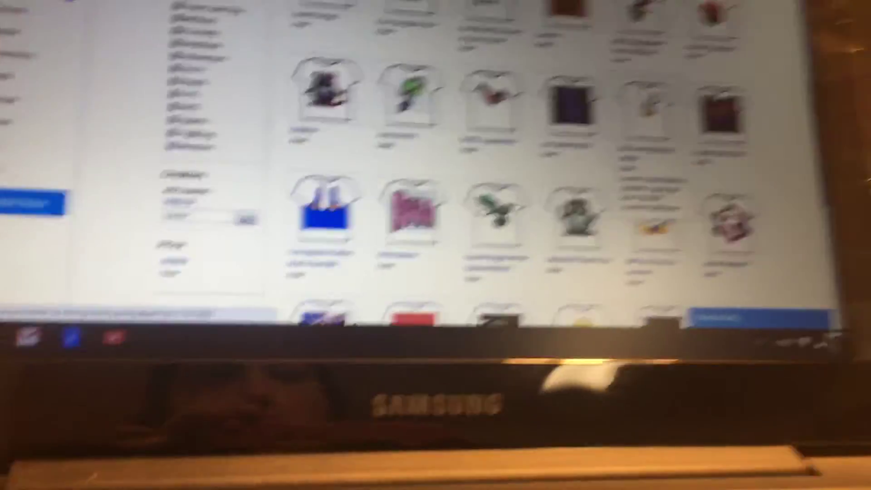
pyautogui.click(687, 102)
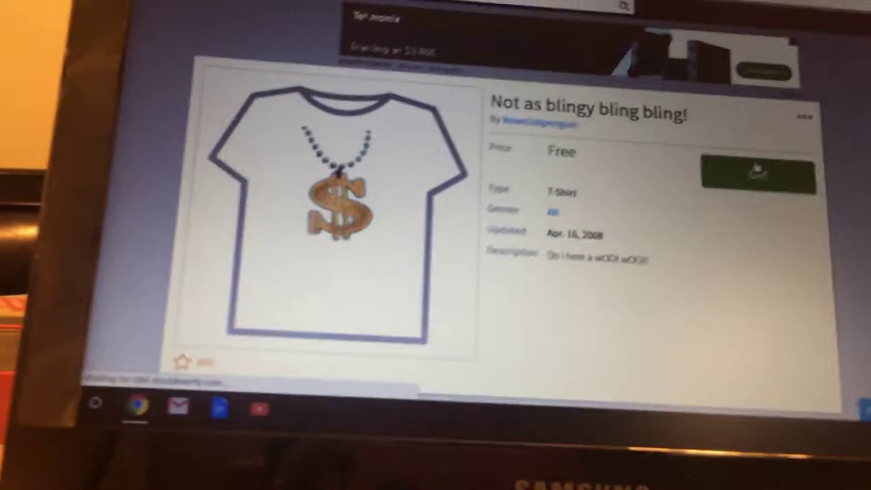
# Step: Get the free 'Not as blingy bling bling!' T-shirt and open the avatar's T-Shirts wardrobe
pyautogui.click(757, 169)
pyautogui.click(538, 240)
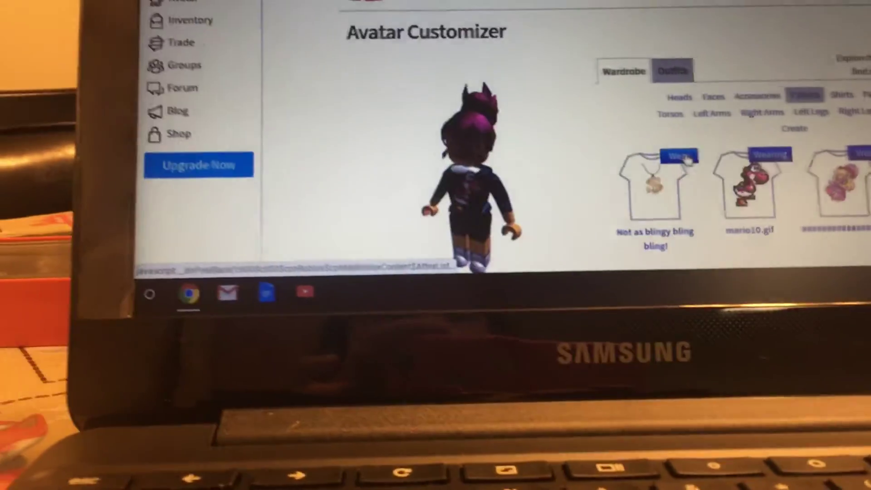
pyautogui.click(644, 131)
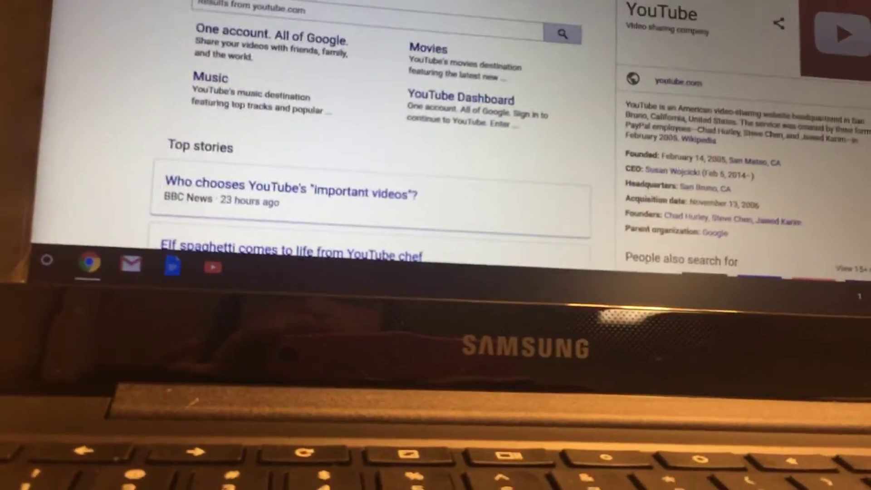
# Step: Open YouTube from the search results and bring up the account menu for My channel
pyautogui.click(661, 12)
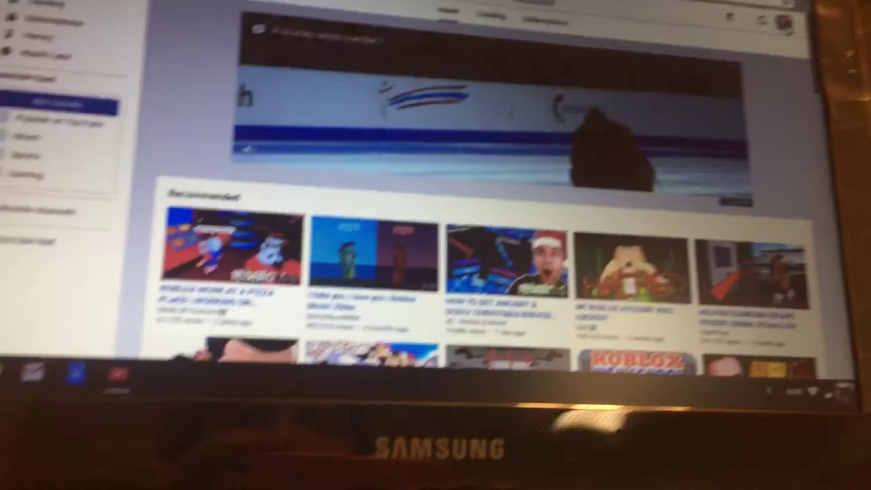
pyautogui.click(662, 68)
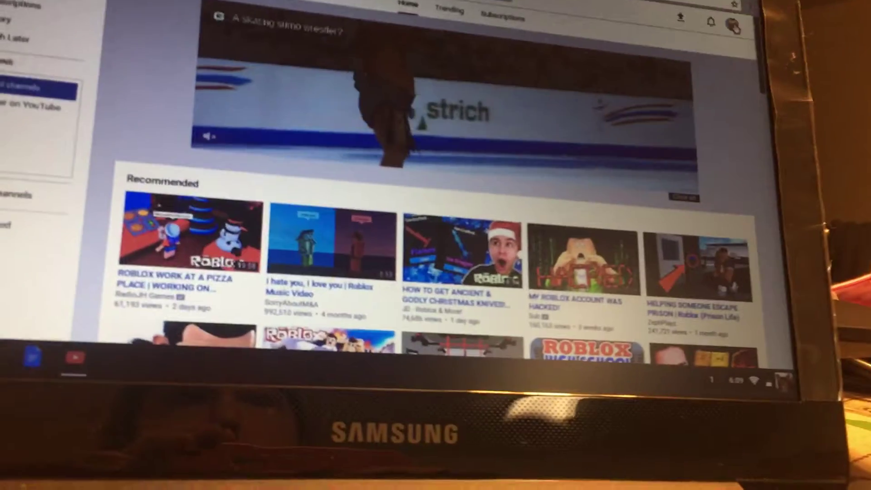
pyautogui.click(722, 49)
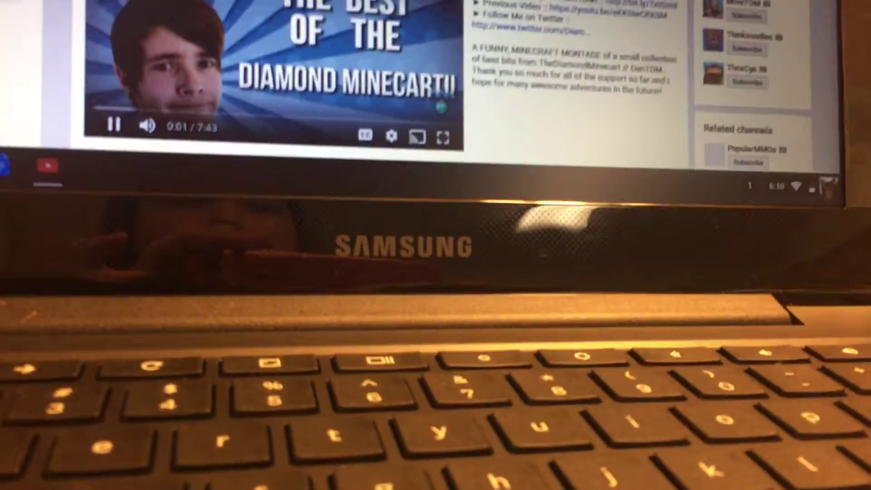
# Step: Raise the volume and pause DanTDM's featured Diamond Minecart video
pyautogui.press('XF86AudioRaiseVolume')
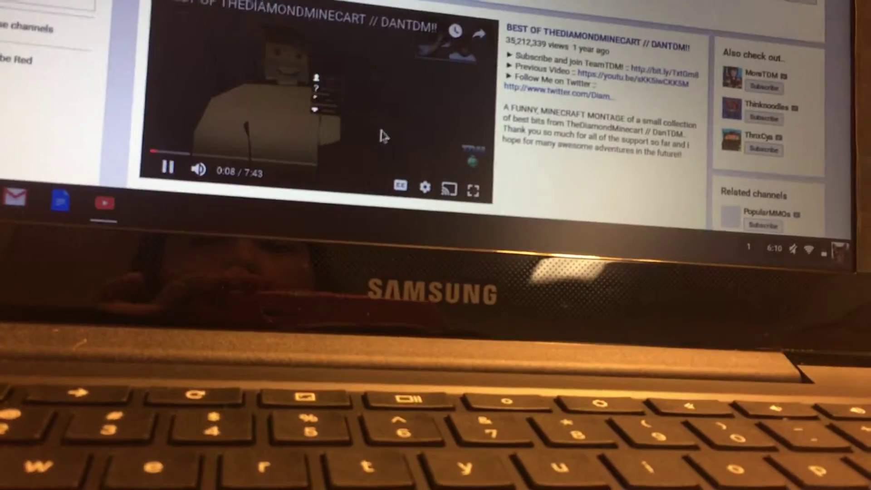
pyautogui.click(382, 141)
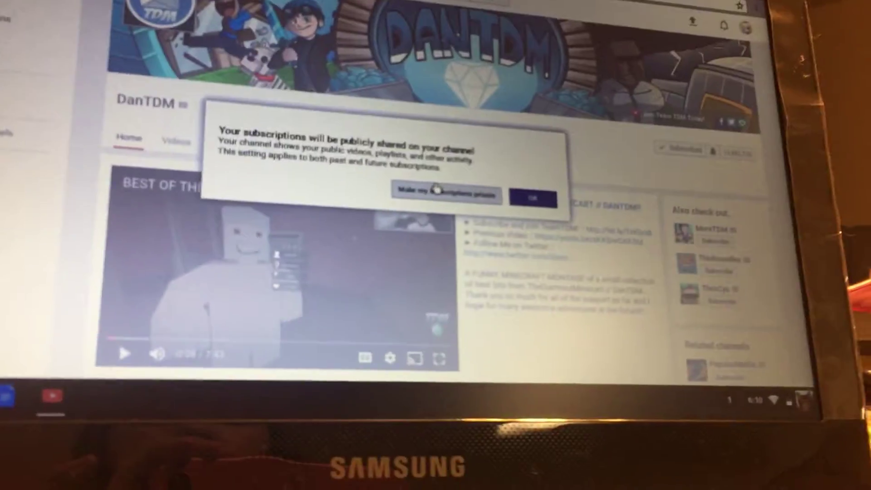
# Step: Accept the public-subscription notice and set DanTDM's bell to all notifications
pyautogui.click(510, 178)
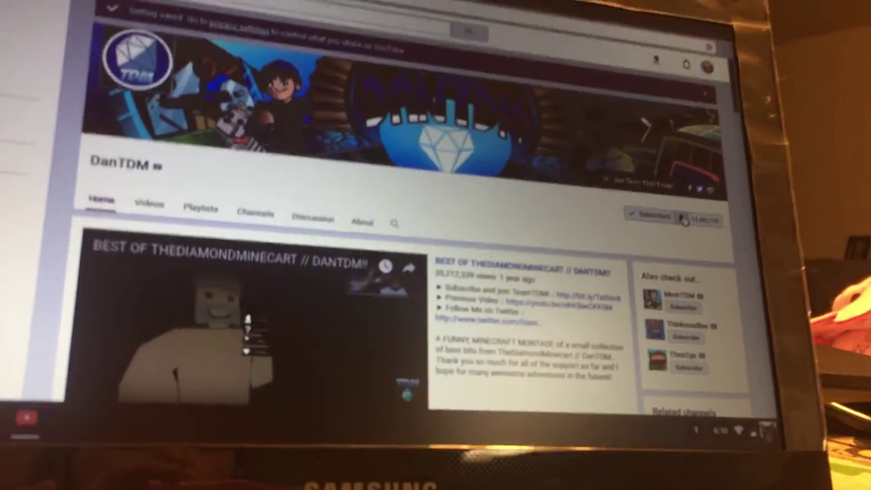
pyautogui.click(696, 193)
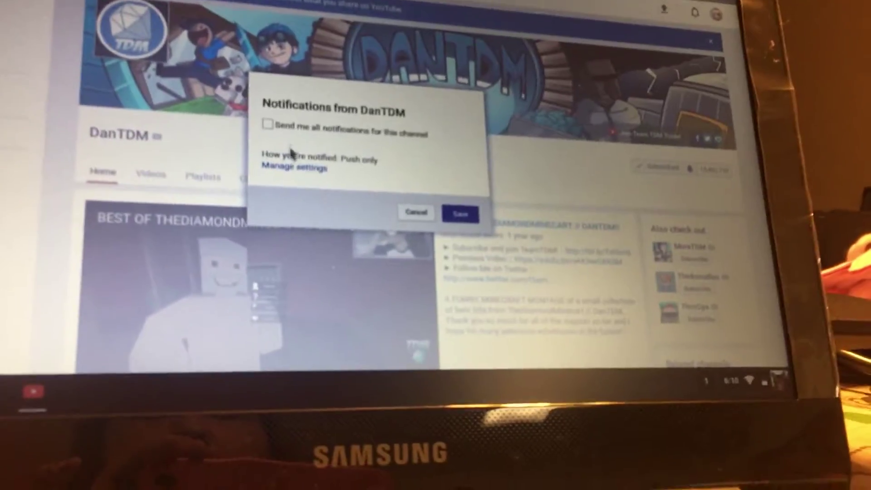
pyautogui.click(299, 136)
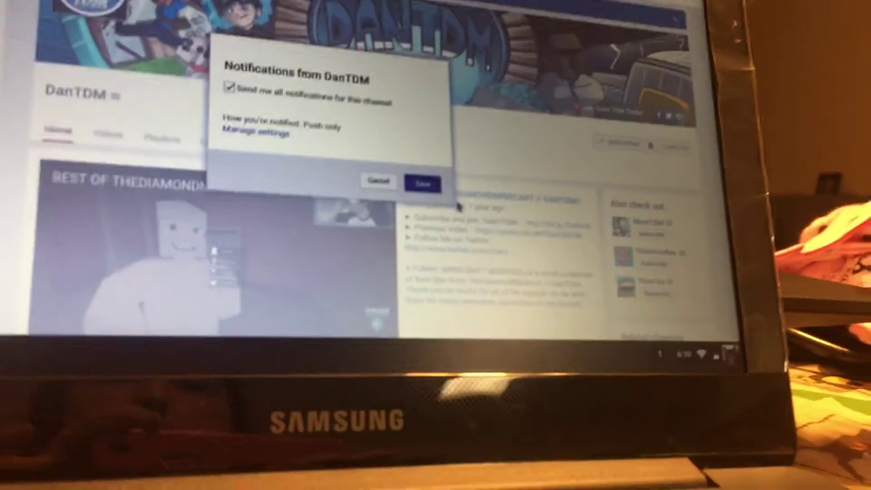